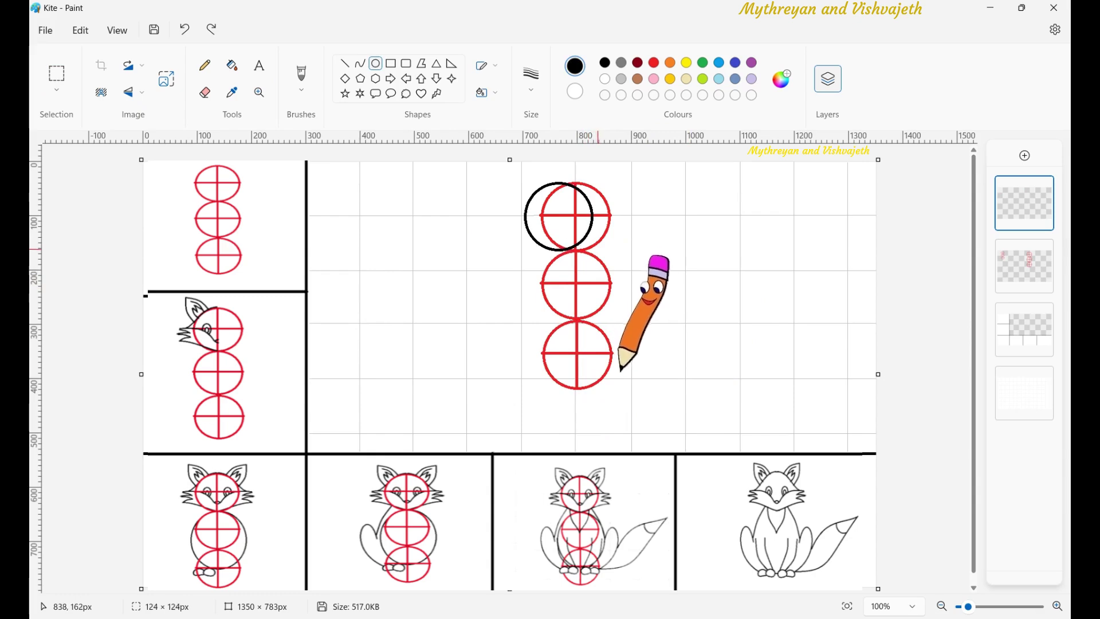
Align the 124 × 124 px black circle with the top guide circle and draw the fox's two left cheek curves
left_click_drag(560, 220, 577, 223)
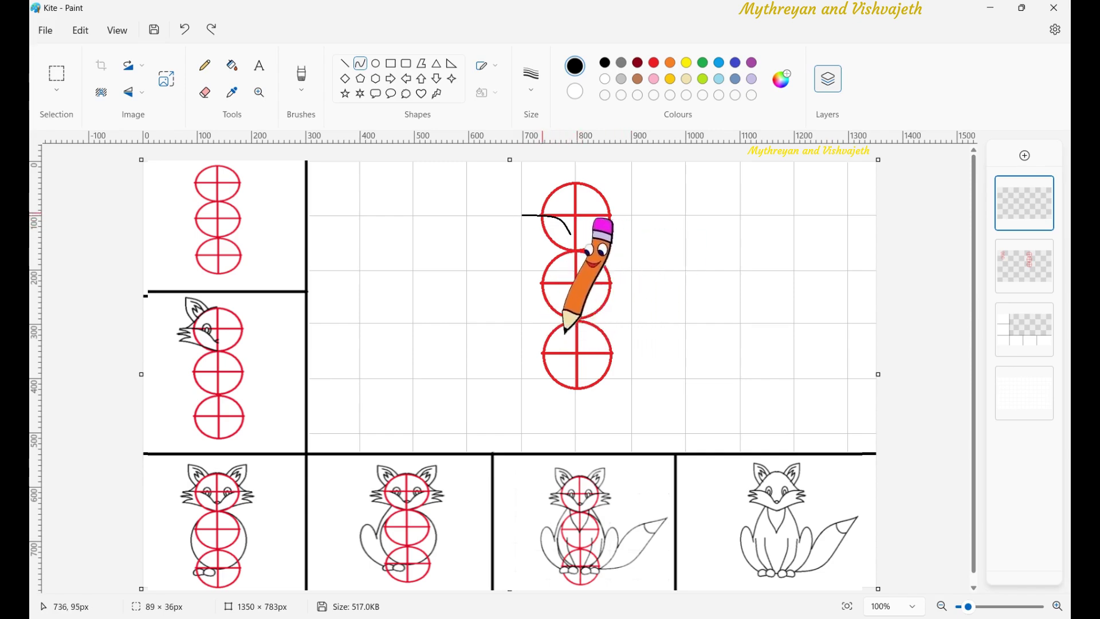
left_click(518, 241)
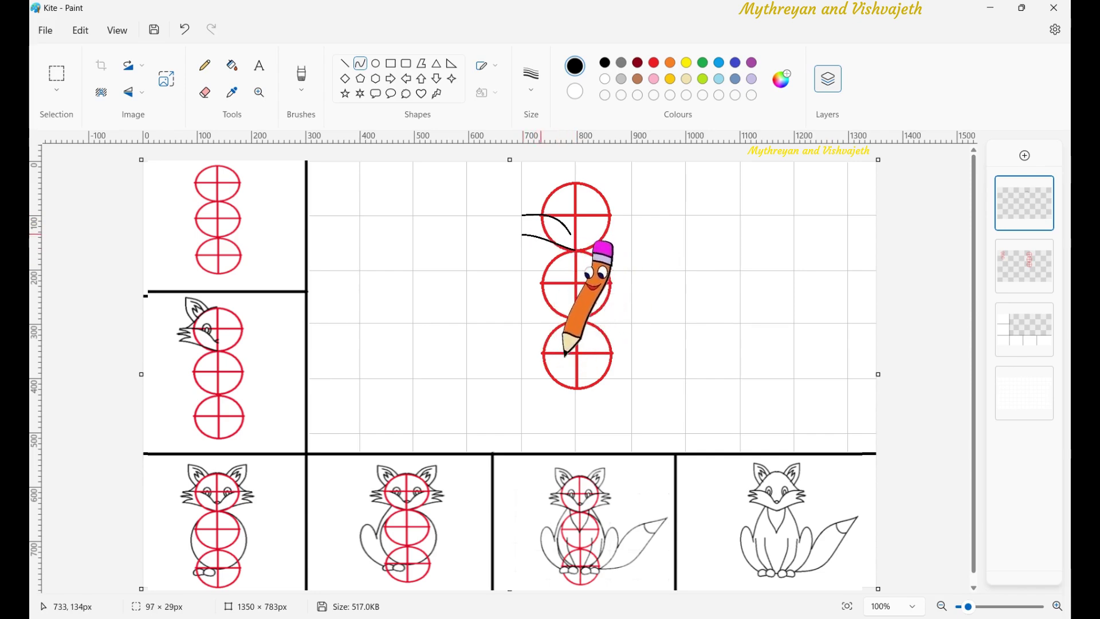
left_click(344, 63)
left_click(360, 63)
left_click_drag(523, 214, 570, 228)
Draw the left eye as an oval about 23 × 33 px, trimmed at the cheek curve, with a smaller filled oval inside
left_click(375, 63)
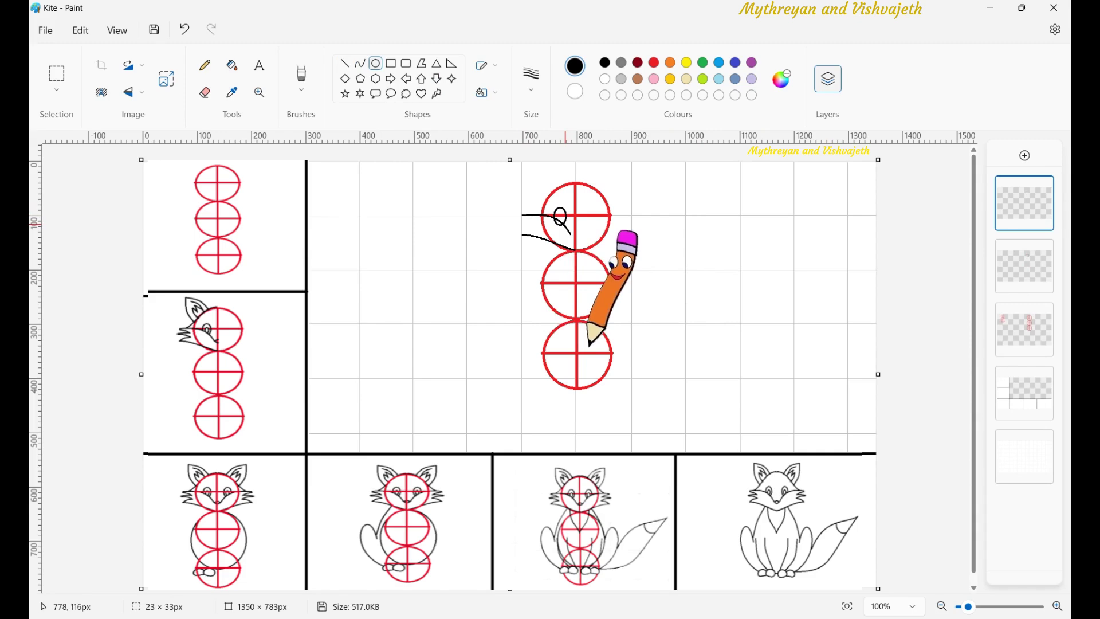
left_click(204, 91)
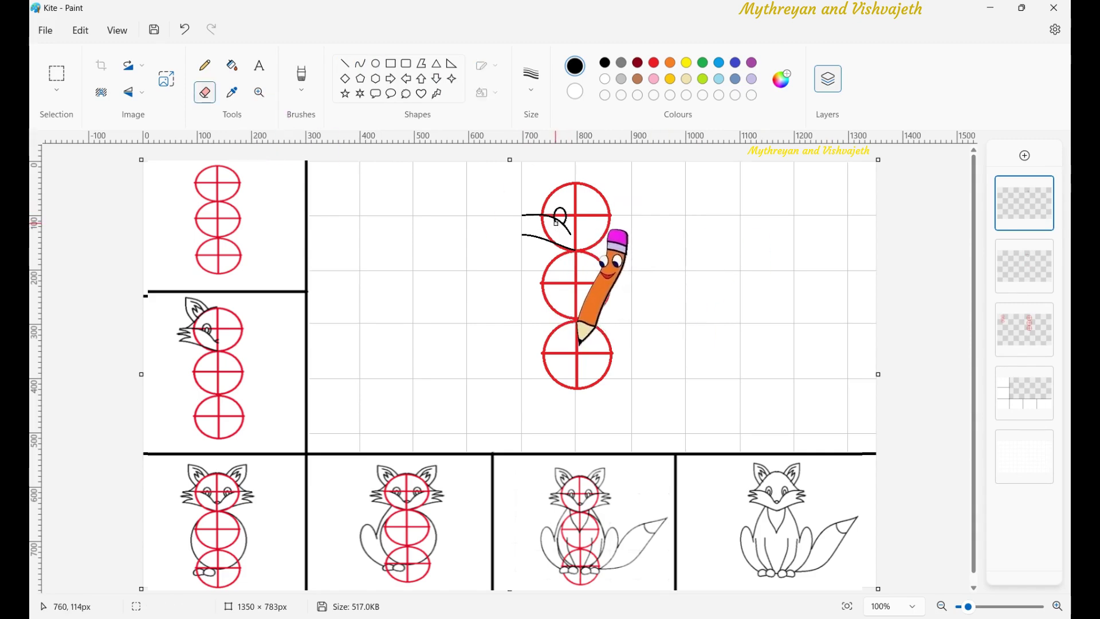
left_click(375, 63)
left_click(575, 90)
left_click(486, 92)
left_click(430, 118)
Draw the fox's left ear above the top circle with curves for both outer edges and the inner fur
left_click(360, 63)
left_click_drag(531, 216, 550, 201)
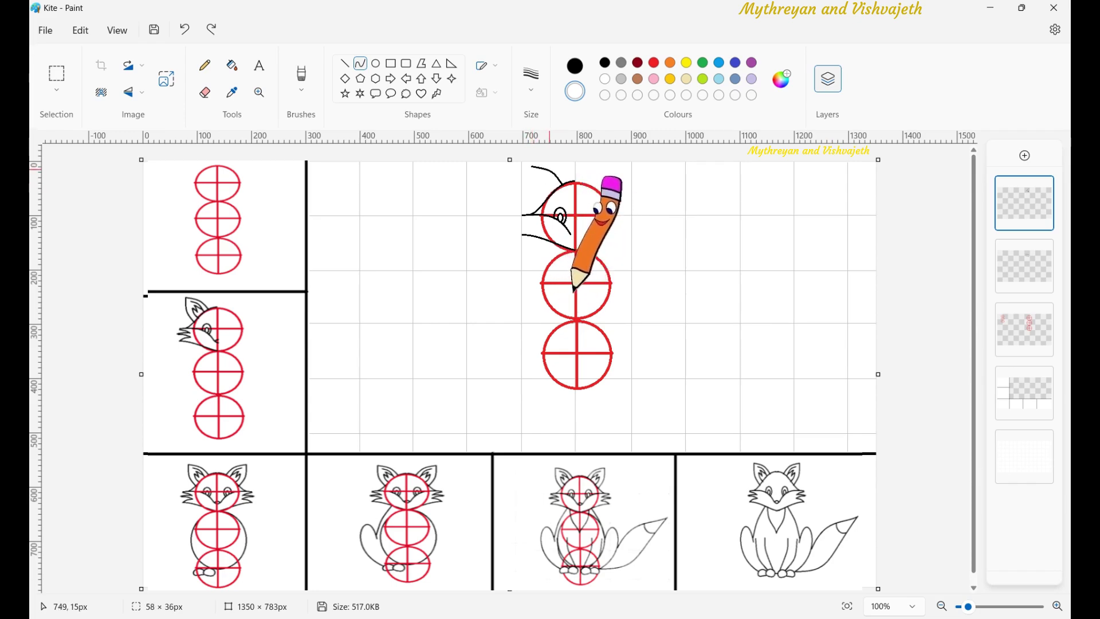
left_click(542, 203)
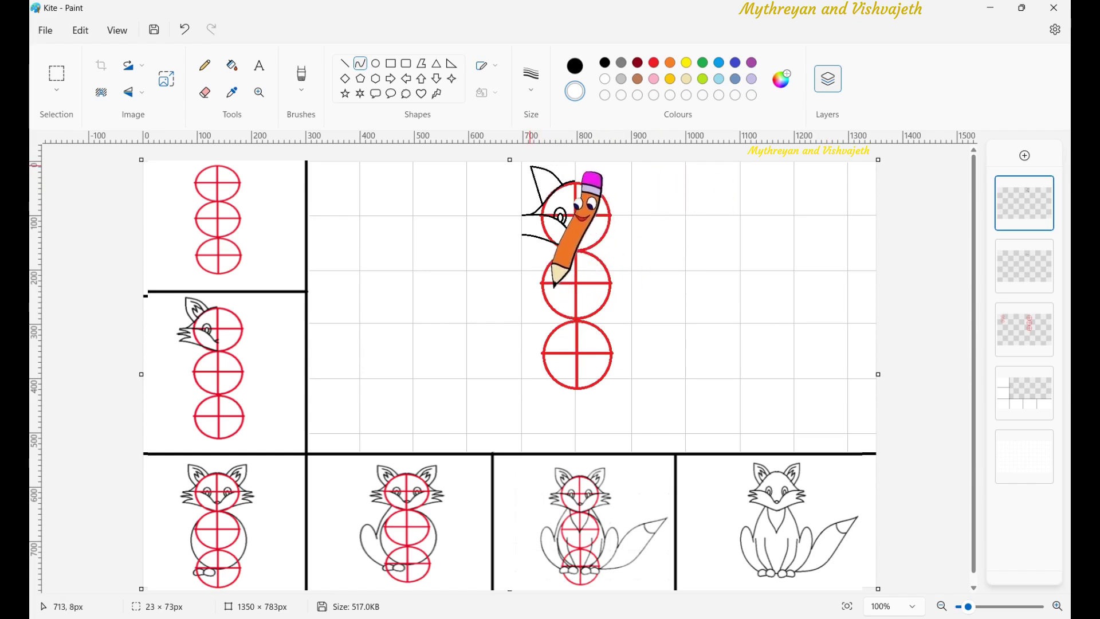
left_click(537, 172)
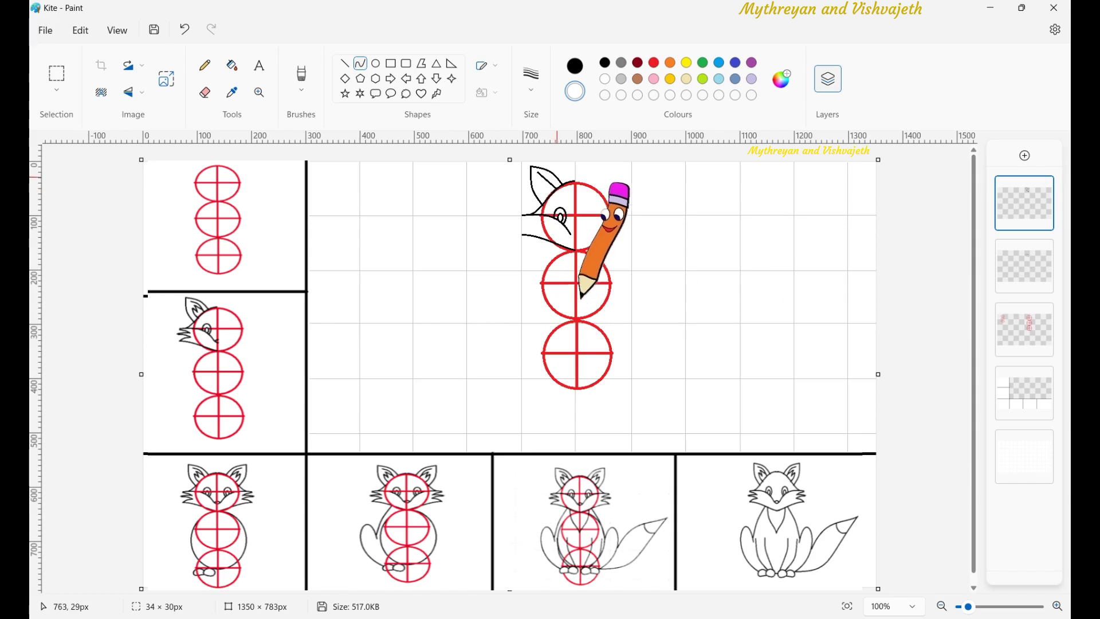
left_click(546, 195)
left_click(535, 184)
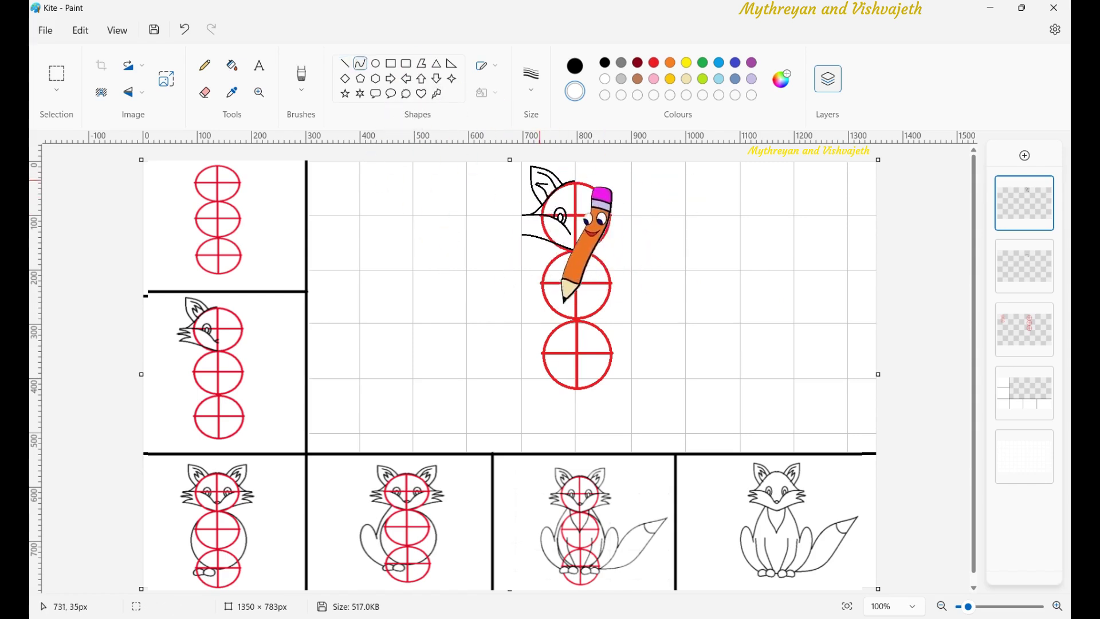
key("ctrl+z")
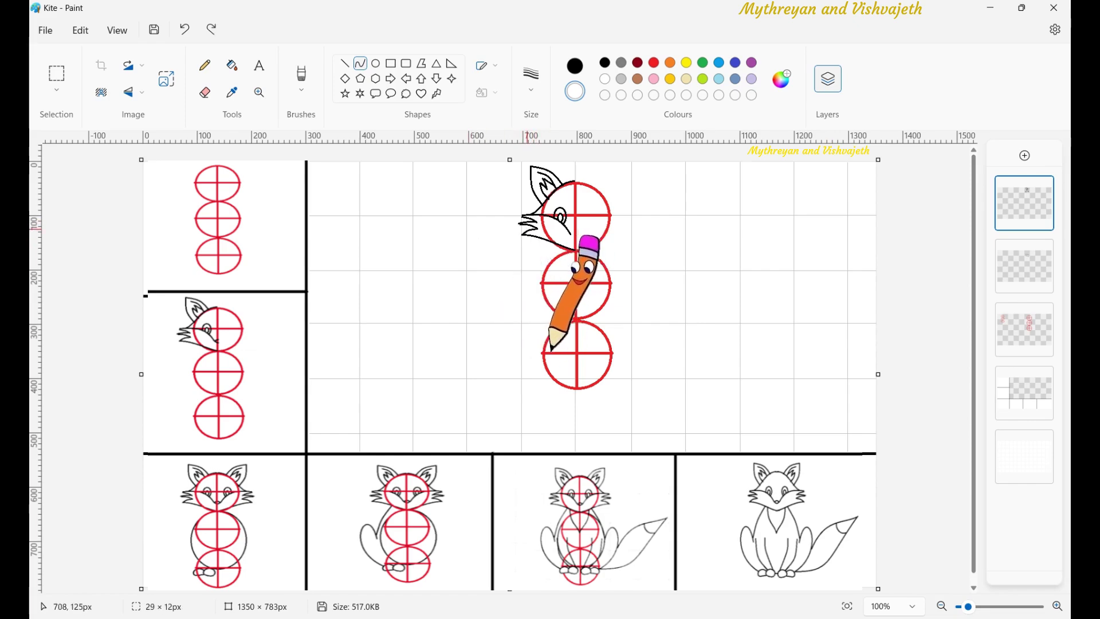
Draw the nose at the snout tip as a shallow curve about 28 px wide across the vertical guide line
key("ctrl+z")
left_click_drag(564, 231, 574, 231)
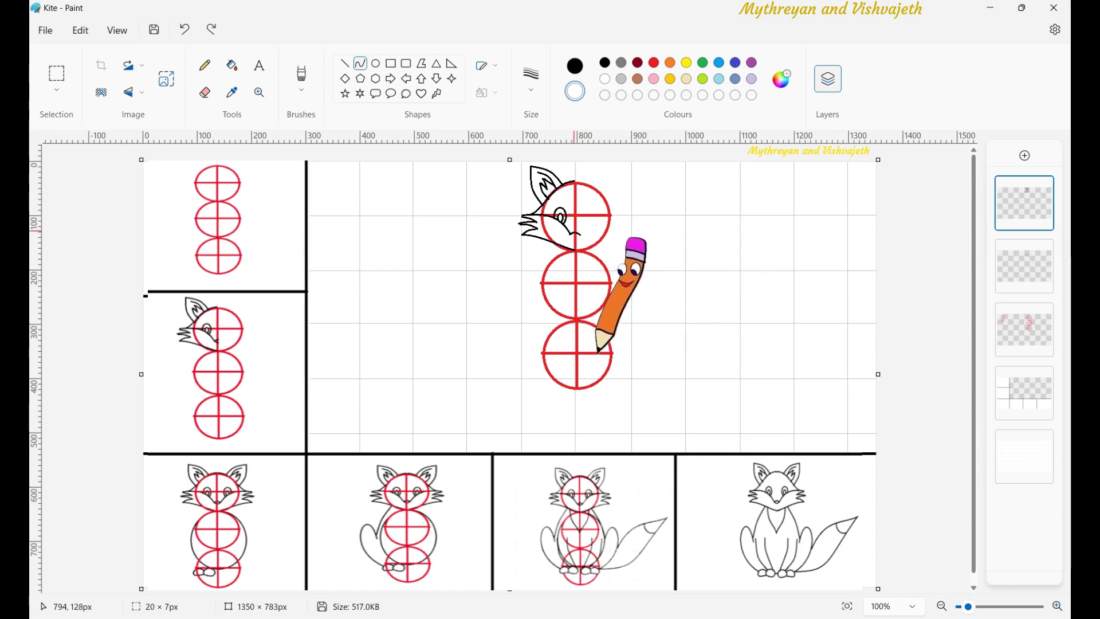
key("ctrl+z")
left_click_drag(568, 235, 577, 233)
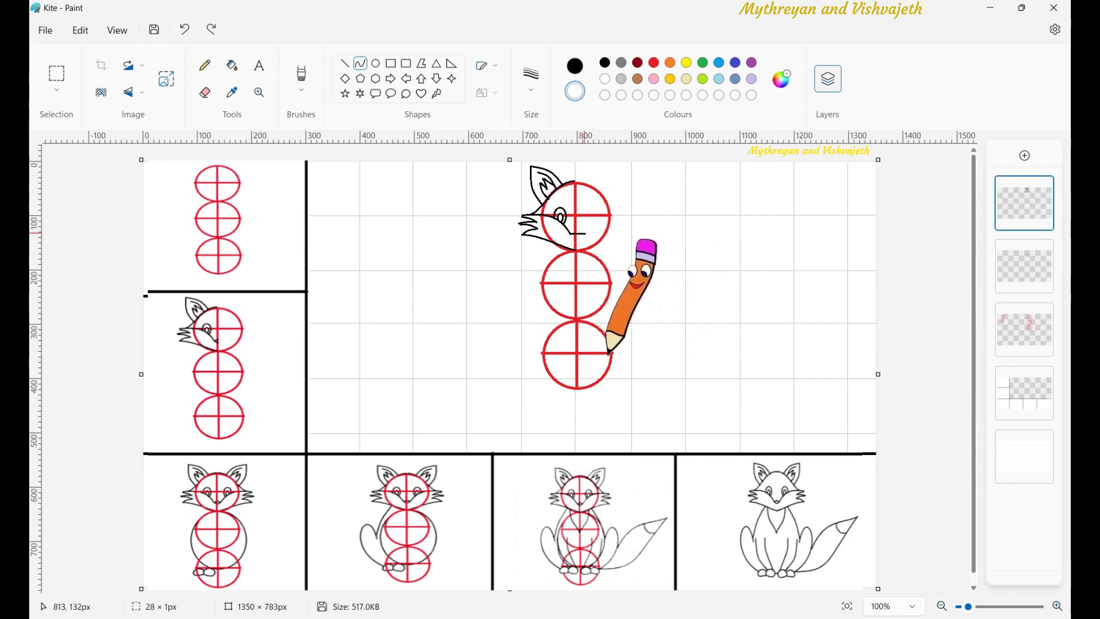
left_click_drag(585, 234, 582, 233)
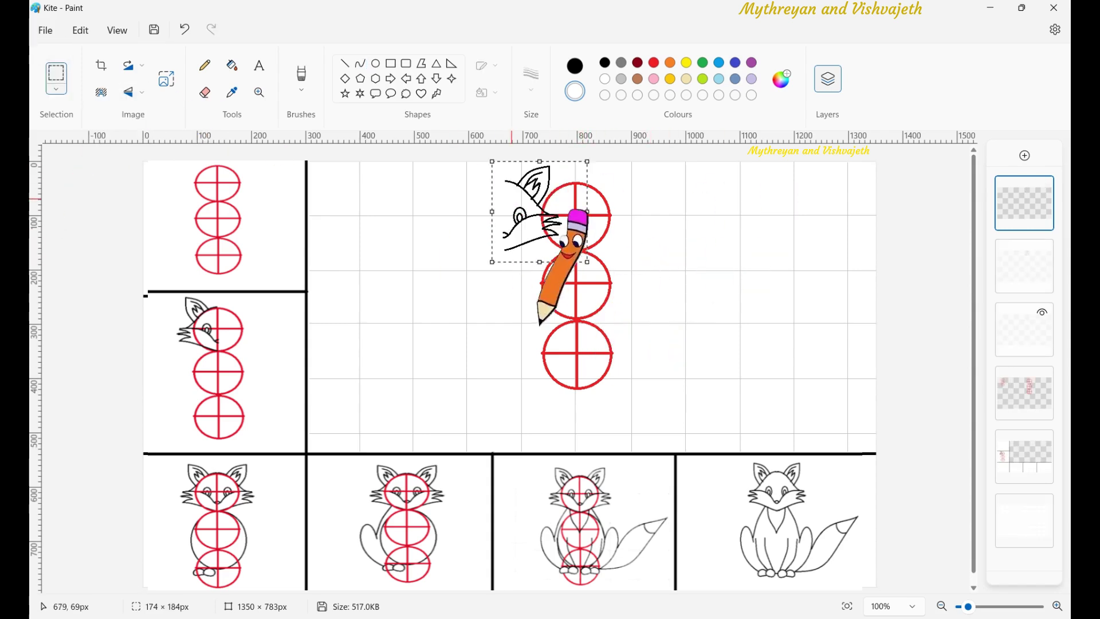
Move the mirrored half-face onto the right half of the top circle so both halves meet at the vertical guide
left_click_drag(522, 185, 598, 206)
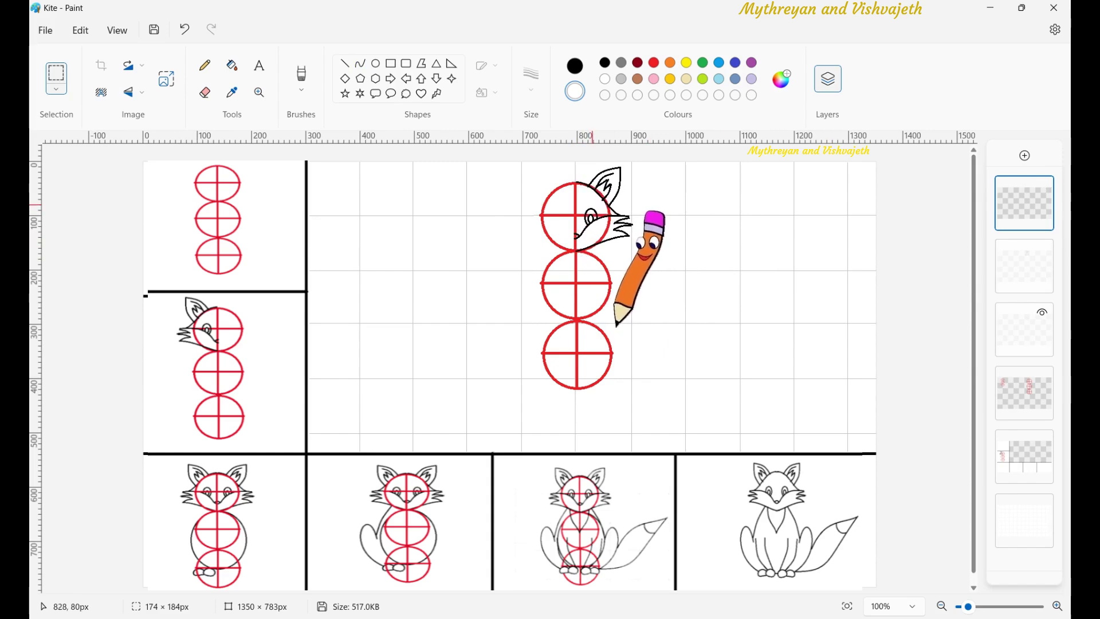
left_click_drag(591, 208, 589, 206)
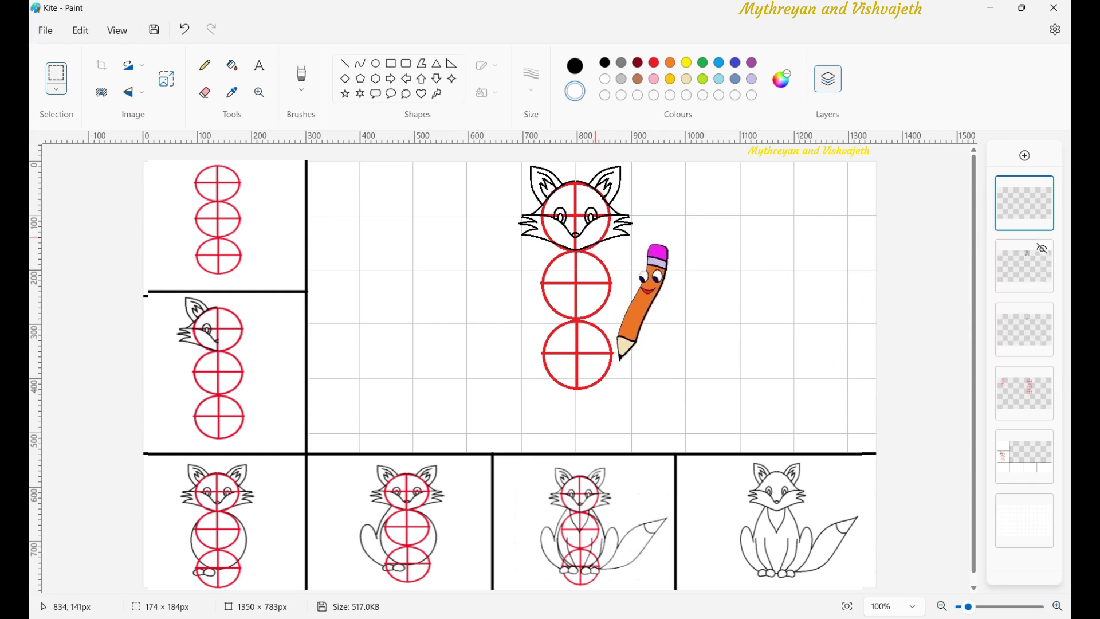
left_click_drag(596, 238, 595, 238)
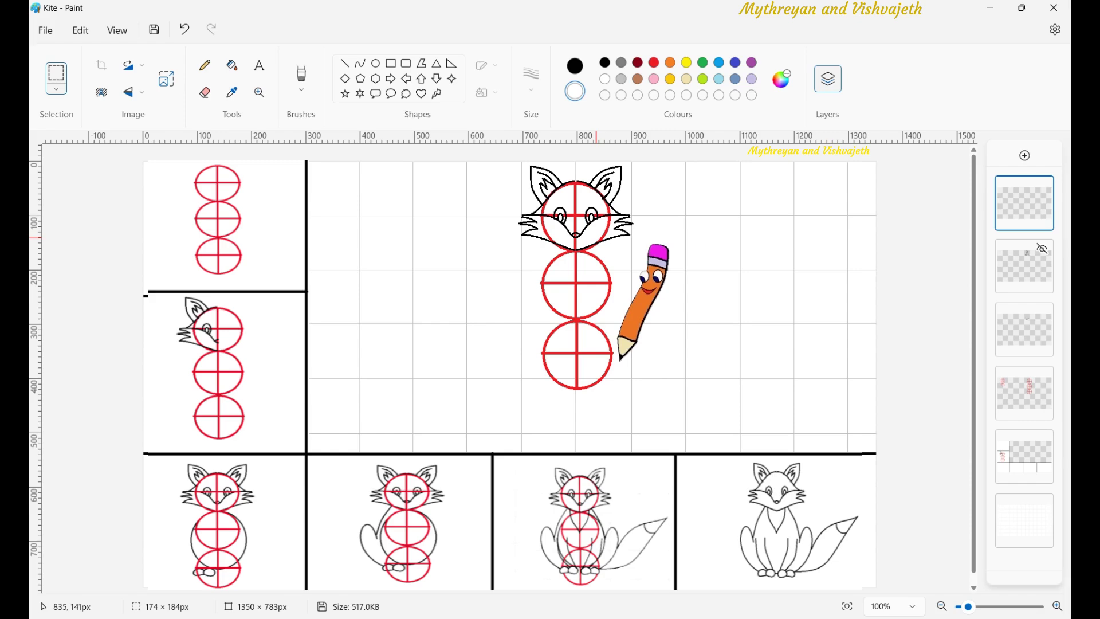
left_click_drag(596, 237, 596, 238)
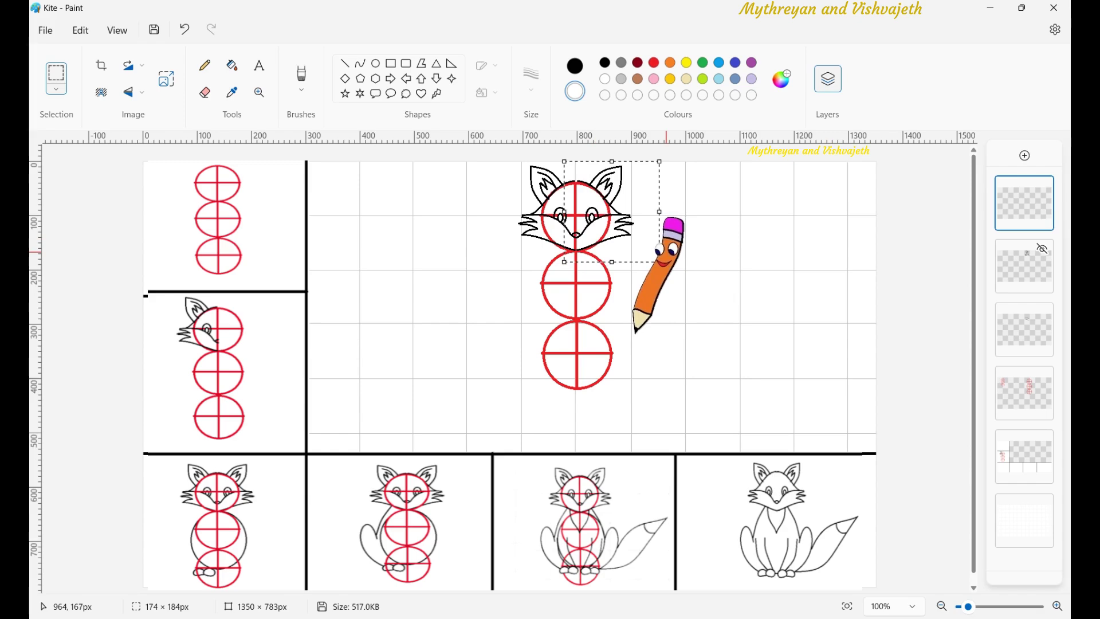
Add a new layer and draw a small oval toe in the left half of the bottom guide circle
left_click(360, 63)
left_click(531, 78)
left_click(346, 63)
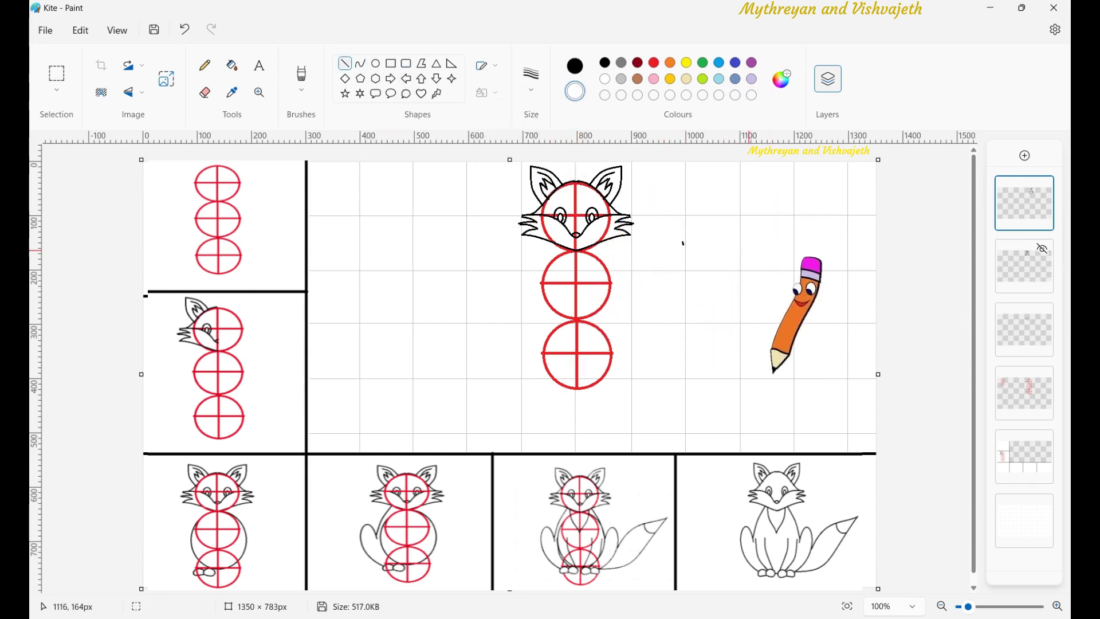
left_click(1025, 156)
left_click(375, 63)
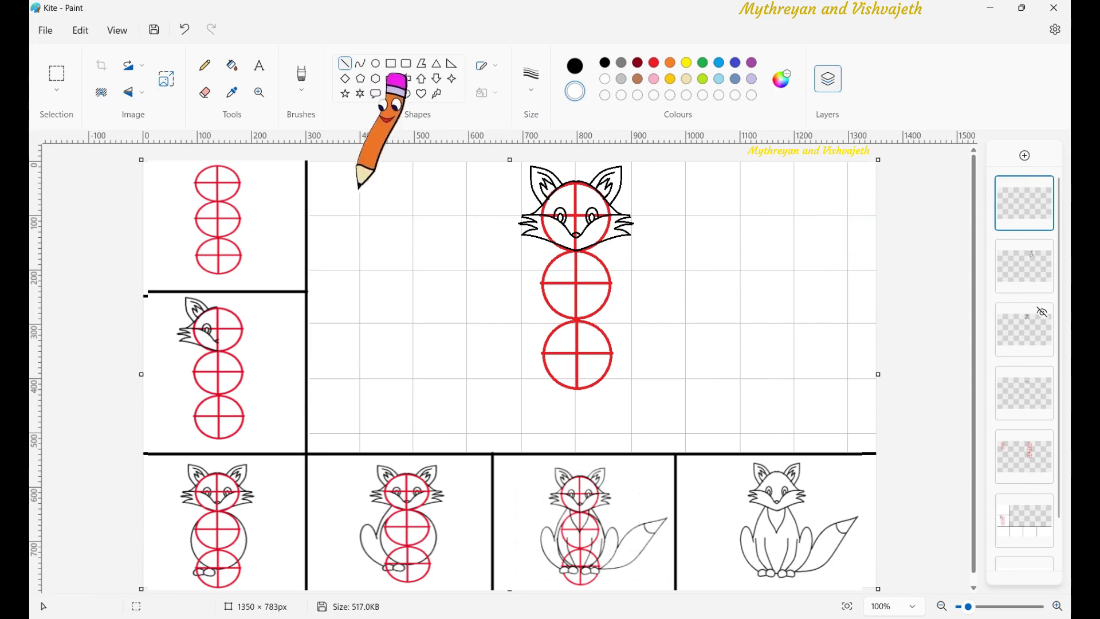
mouse_move(564, 356)
left_mouse_down()
mouse_move(577, 373)
mouse_move(551, 360)
left_mouse_up()
left_click(415, 194)
left_click(56, 74)
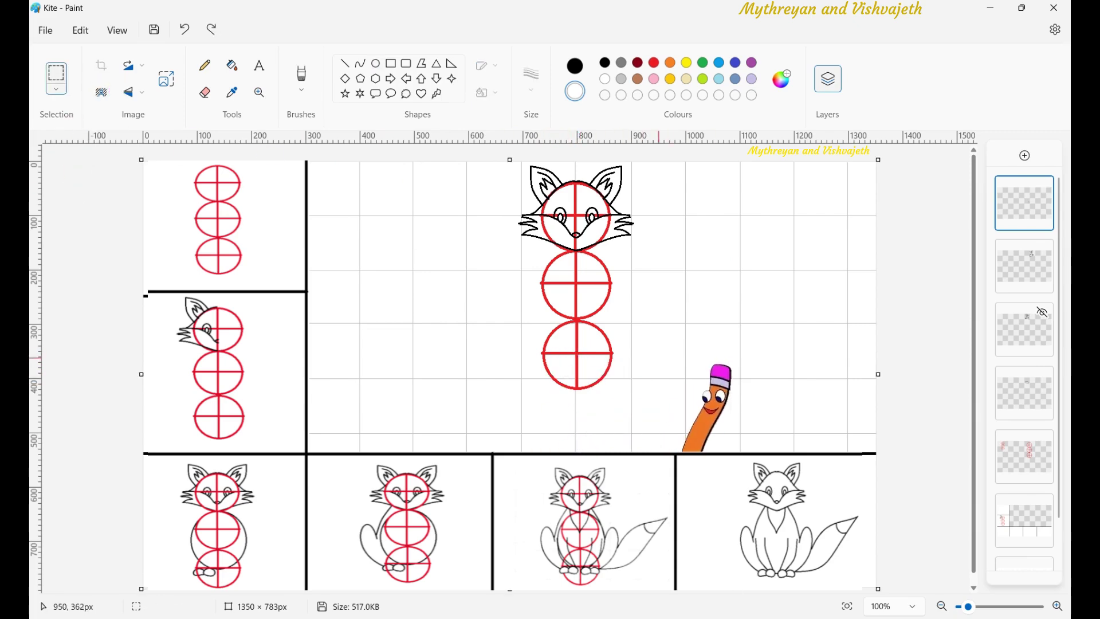
Paste the toe oval on a new layer, place it in the bottom circle's left half, and delete the hidden topmost layer
left_click(1025, 155)
key("ctrl+v")
left_click_drag(160, 172, 543, 361)
left_click(1024, 329)
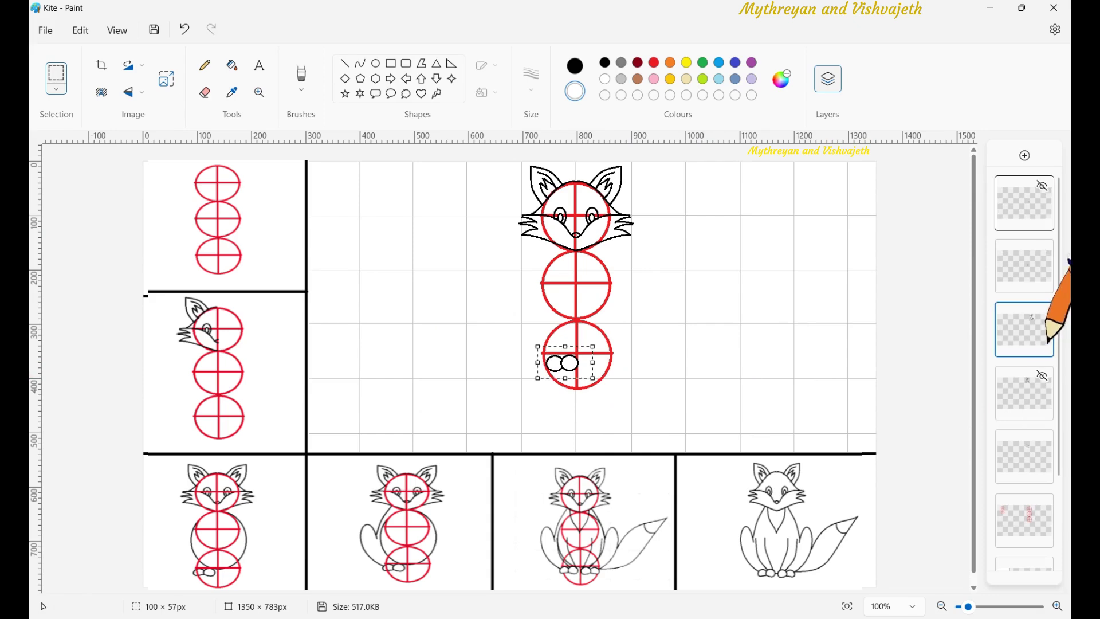
right_click(1026, 204)
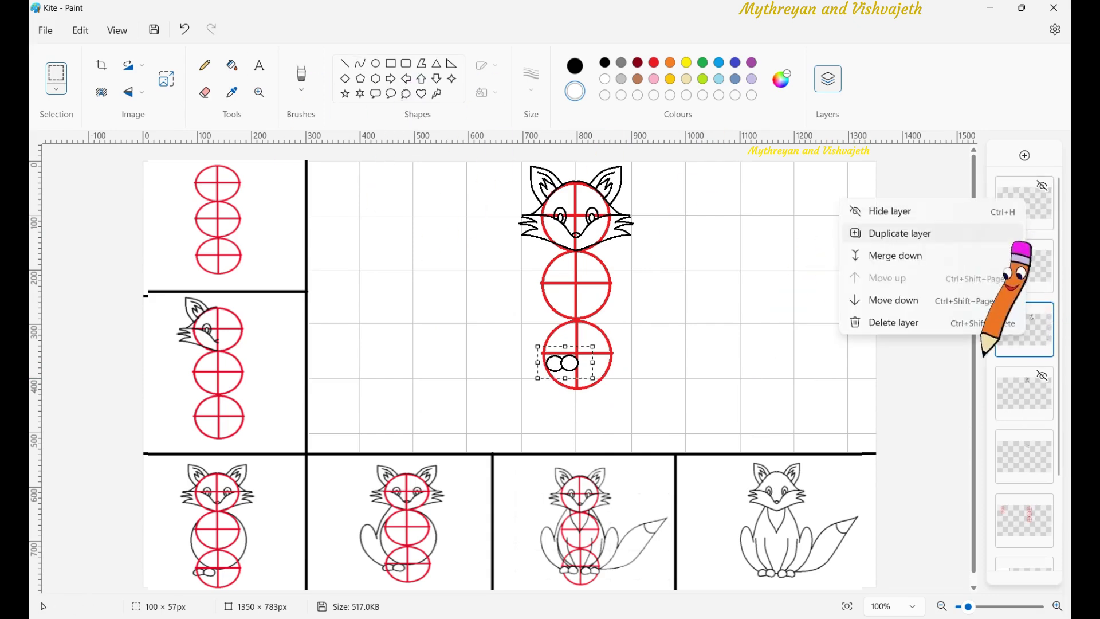
left_click(894, 321)
Flatten the paw by trimming the bottoms of both toe ovals and closing them with shallow curves, and shift it slightly left
left_click_drag(582, 376, 586, 377)
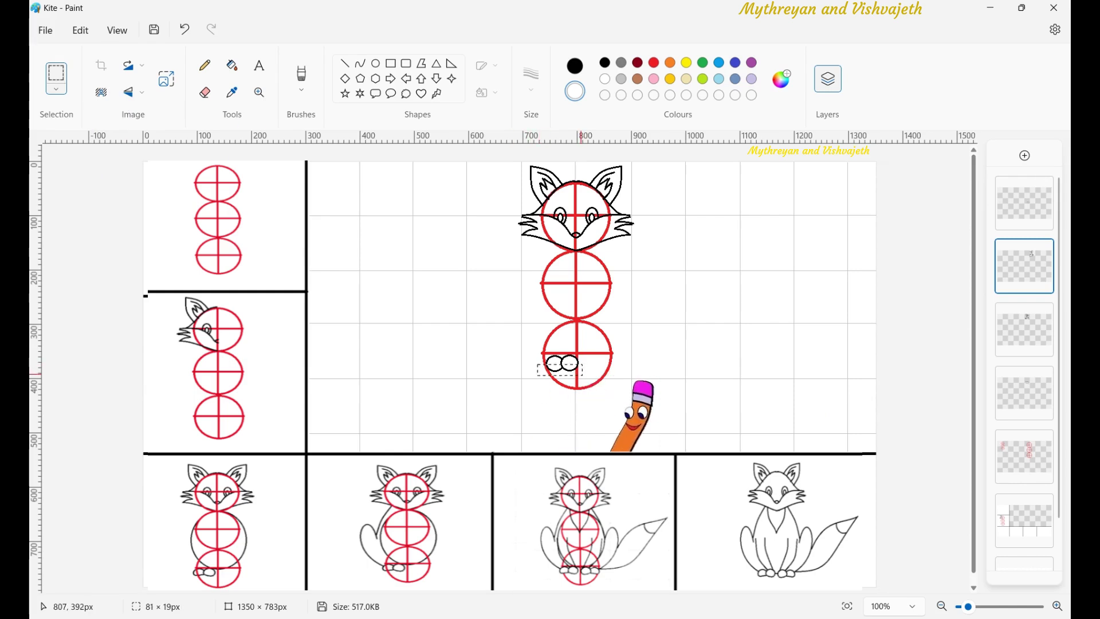
mouse_move(530, 352)
left_mouse_down()
mouse_move(548, 365)
mouse_move(526, 354)
left_mouse_up()
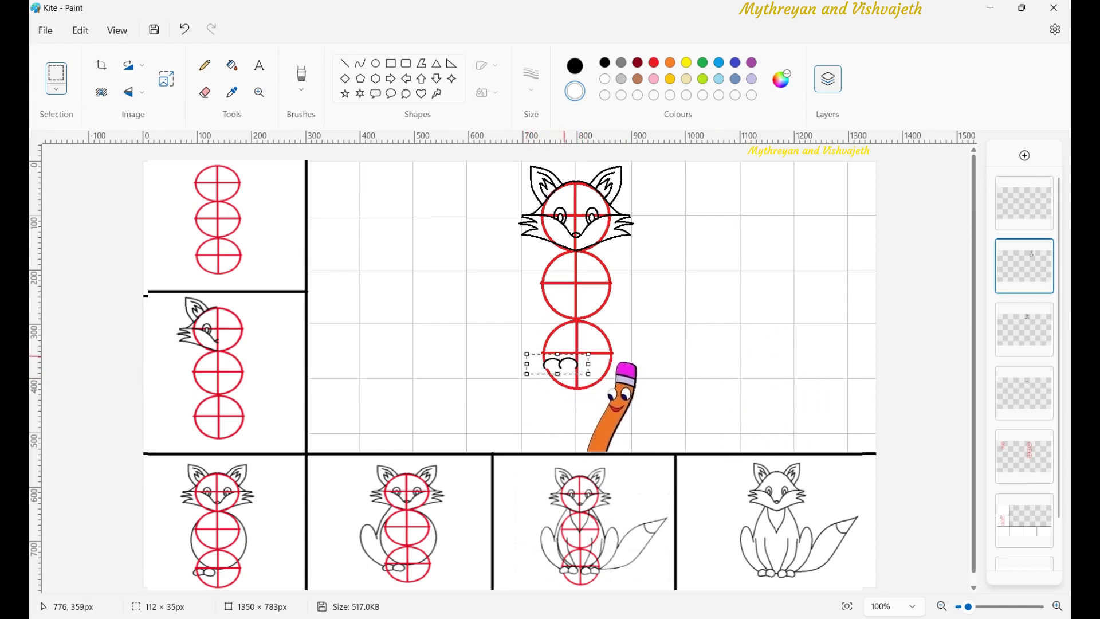
left_click(360, 63)
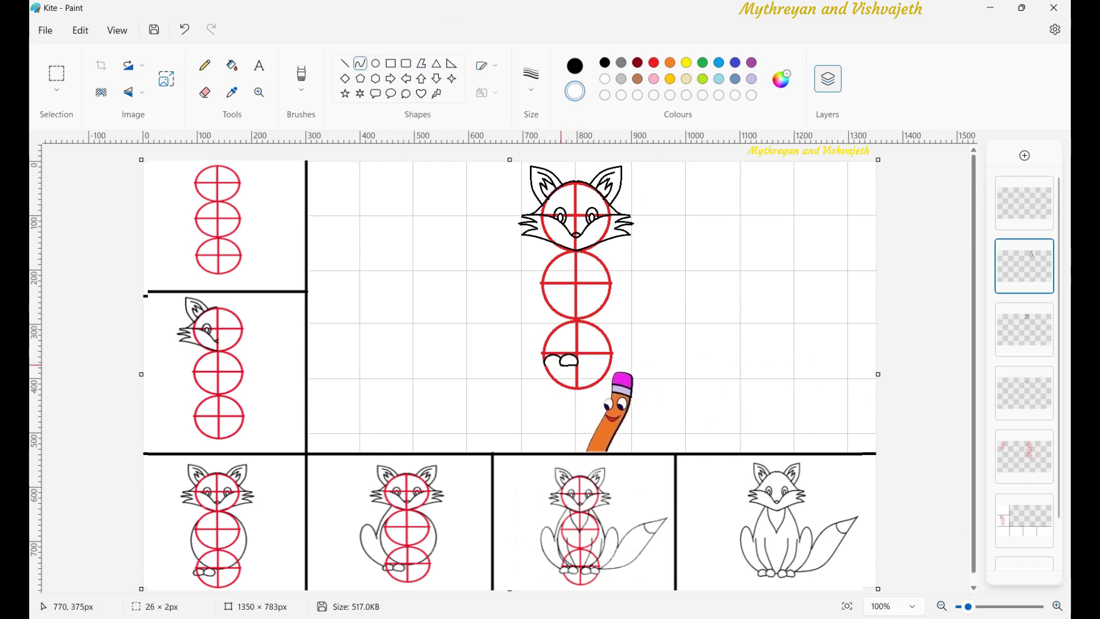
key("ctrl+z")
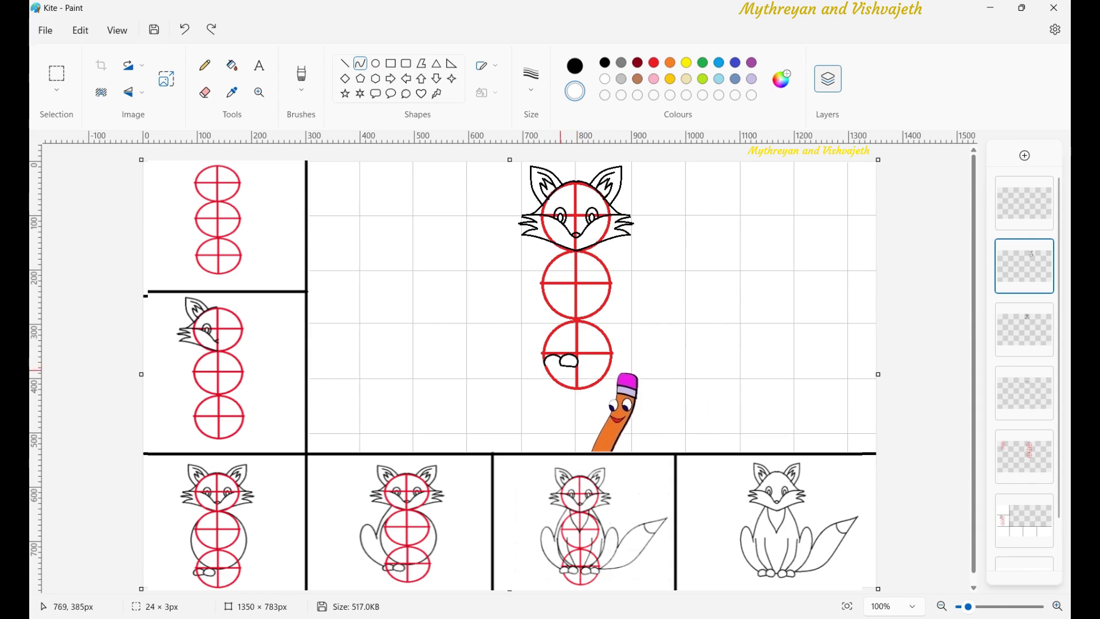
key("ctrl+y")
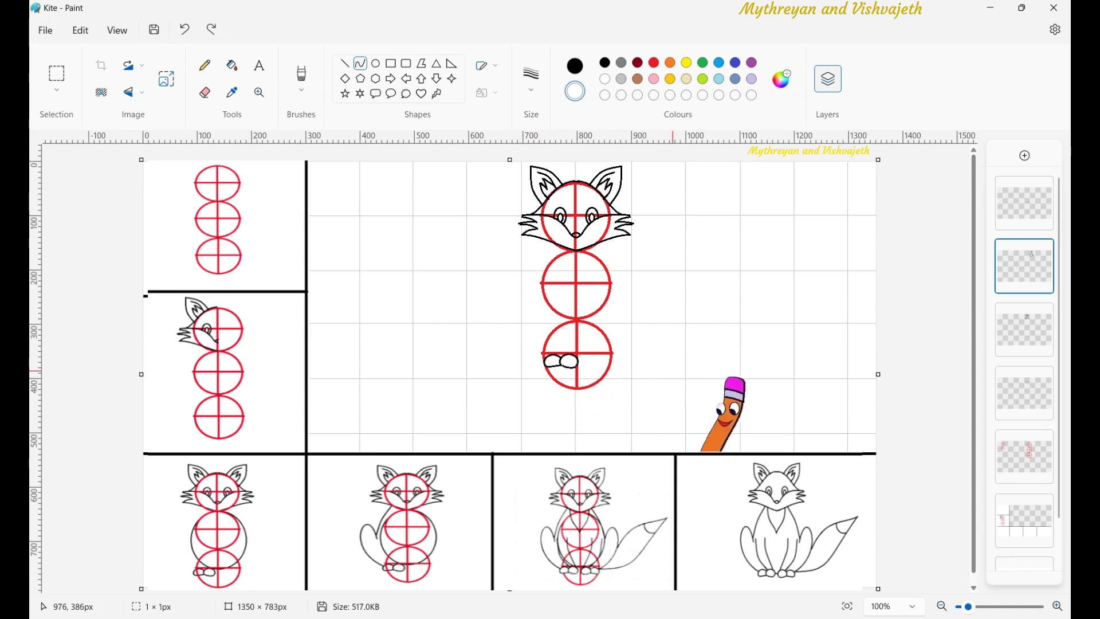
key("ctrl+v")
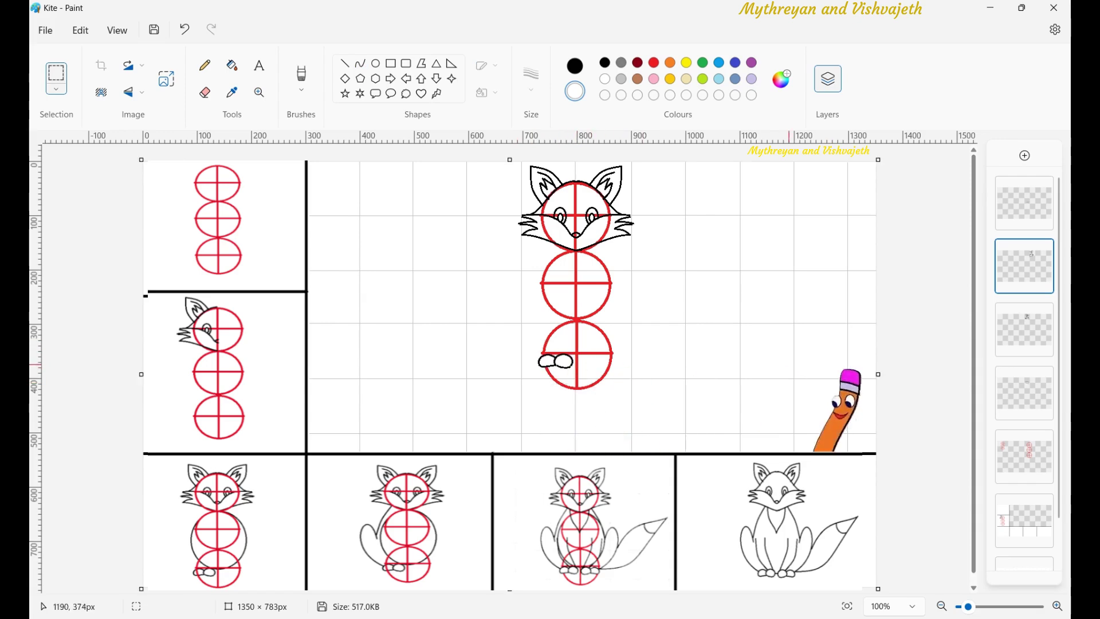
Draw an oval body about 157 × 194 px from the fox's chin down to the paw, centred on the guide circles
left_click_drag(526, 249, 622, 355)
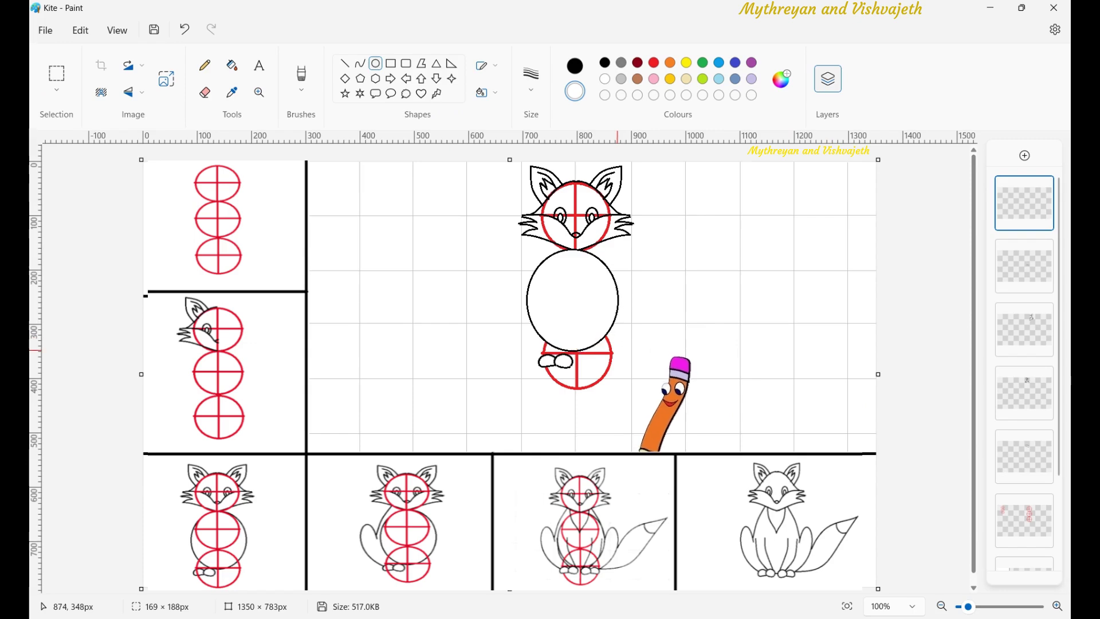
left_click_drag(616, 277, 619, 278)
left_click_drag(576, 356, 579, 355)
left_click_drag(526, 302, 536, 304)
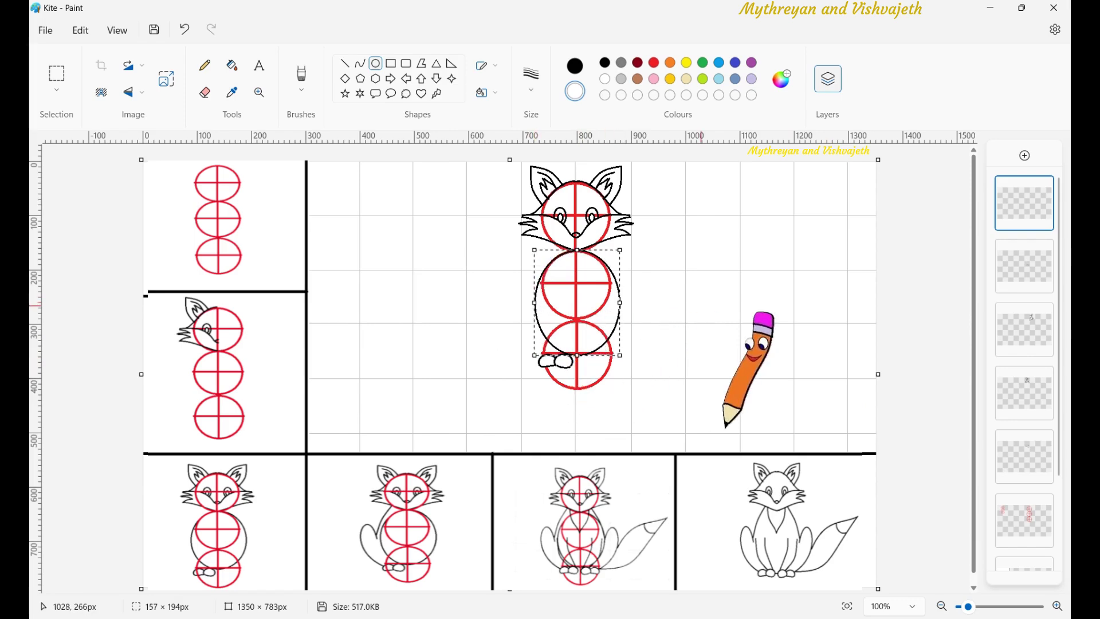
left_click_drag(620, 303, 621, 305)
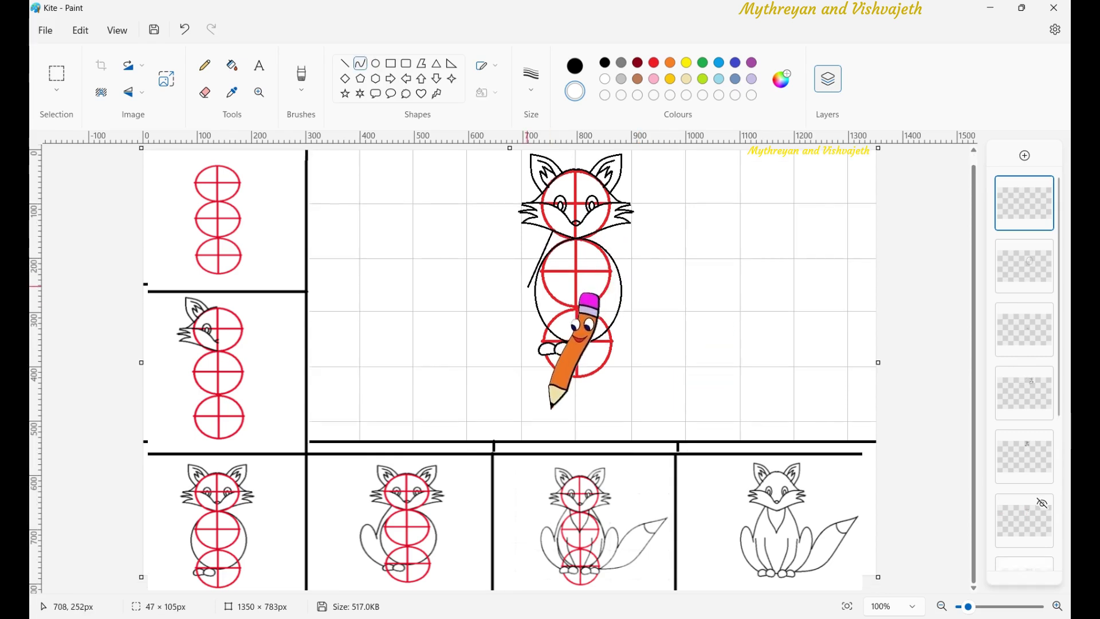
Draw a bent shoulder line about 46 × 106 px down from the left cheek and a curved haunch outline out from the paw
left_click_drag(527, 286, 535, 256)
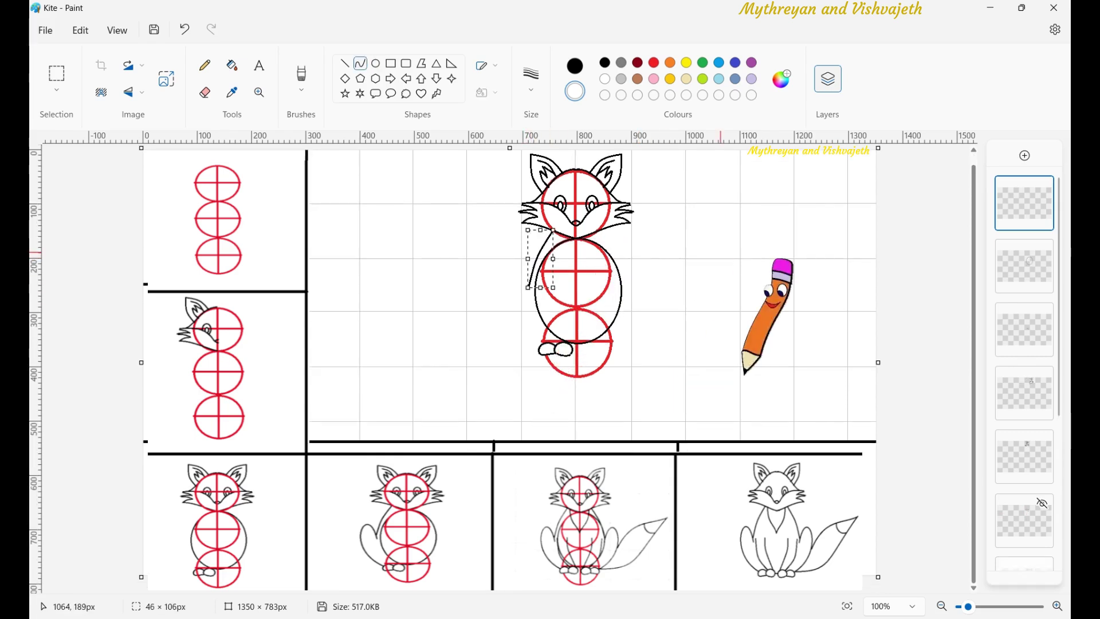
mouse_move(540, 346)
left_mouse_down()
mouse_move(508, 260)
mouse_move(477, 325)
mouse_move(490, 315)
mouse_move(449, 326)
mouse_move(483, 321)
mouse_move(474, 311)
left_mouse_up()
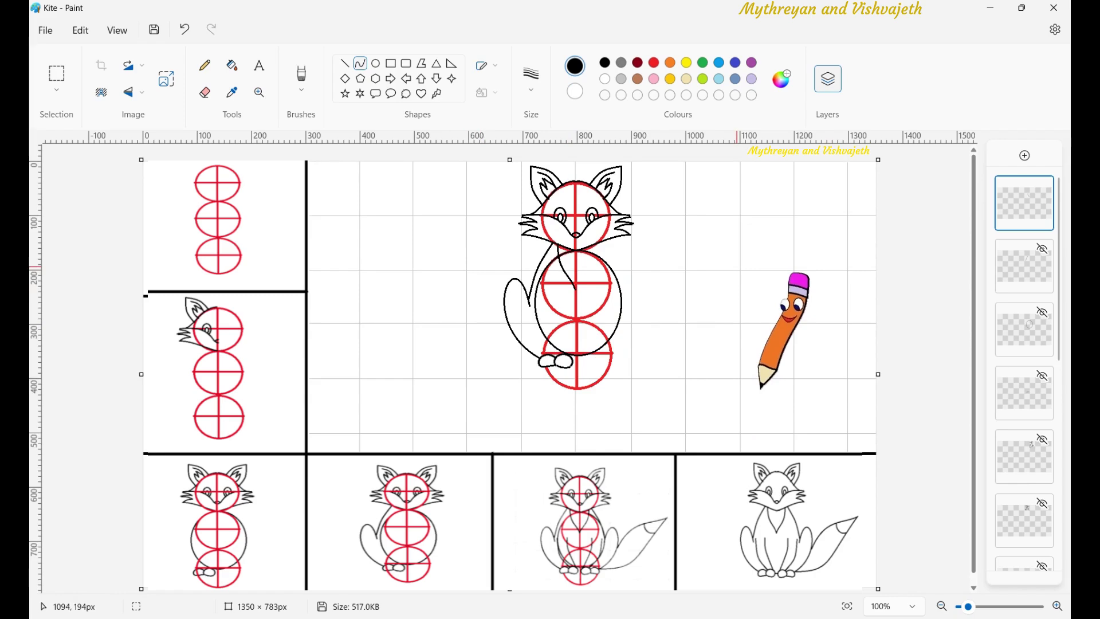
Try to draw a curved leg line about 37 × 98 px from the body's left edge down to the paw
mouse_move(535, 302)
left_mouse_down()
mouse_move(550, 356)
mouse_move(537, 335)
left_mouse_up()
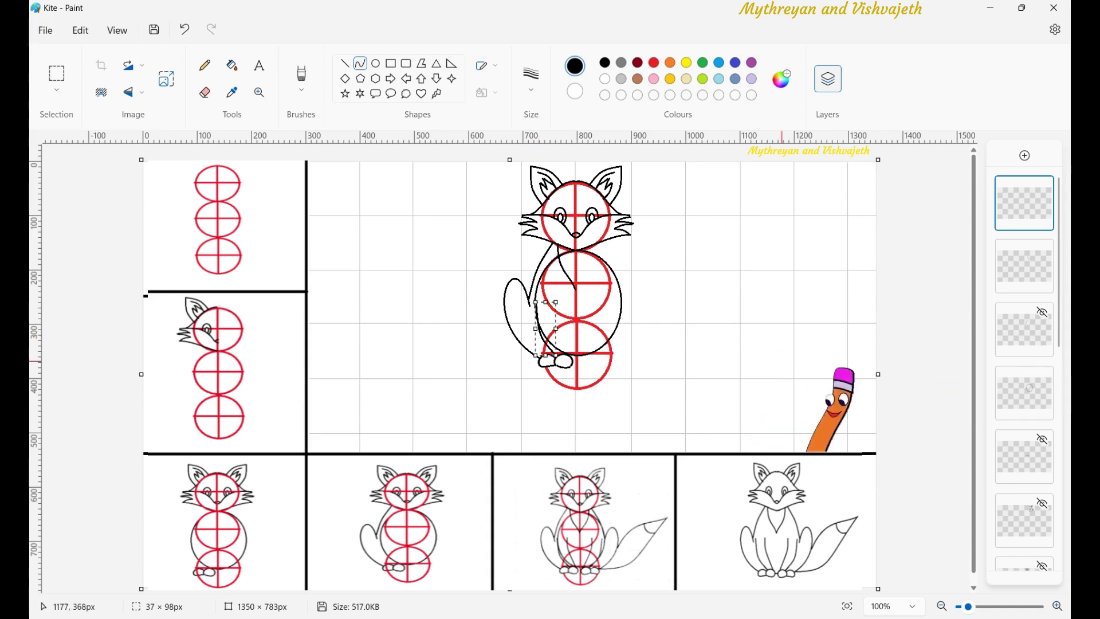
key("ctrl+z")
scroll(1024, 344, "down", 1)
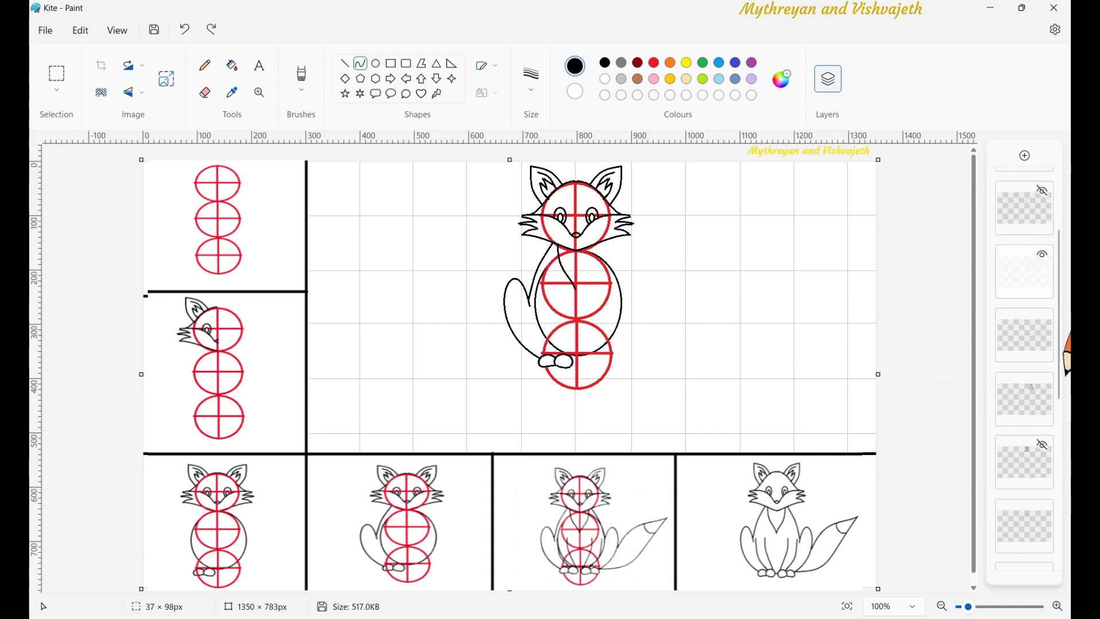
scroll(1025, 367, "down", 3)
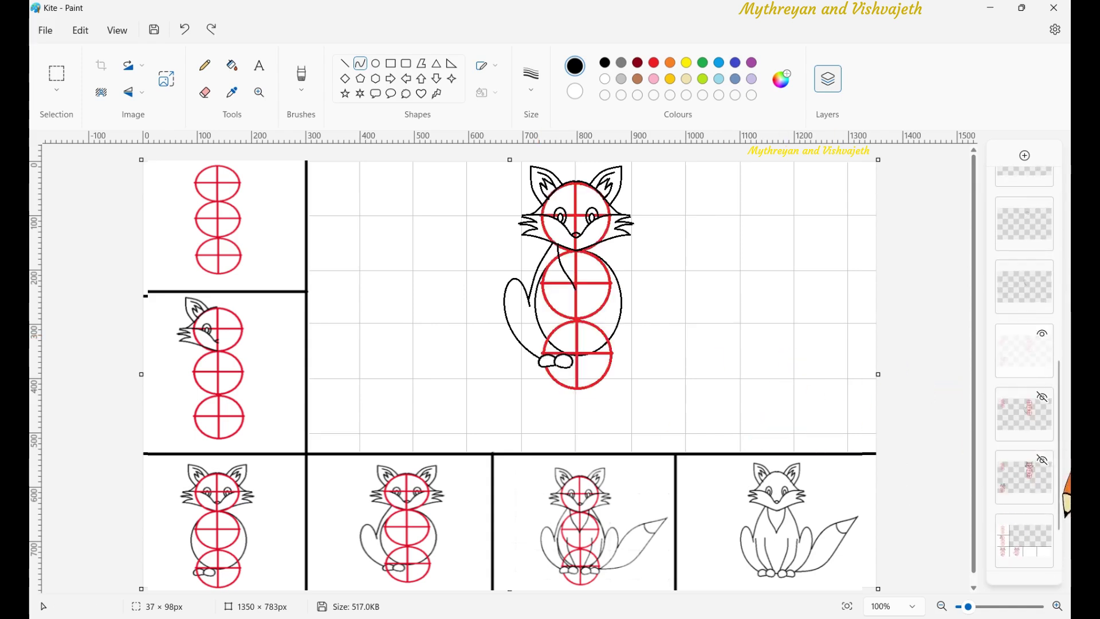
Draw two curved leg lines from the body down to the paw, the outer about 45 × 109 px and the inner about 36 × 103 px
scroll(1026, 333, "up", 5)
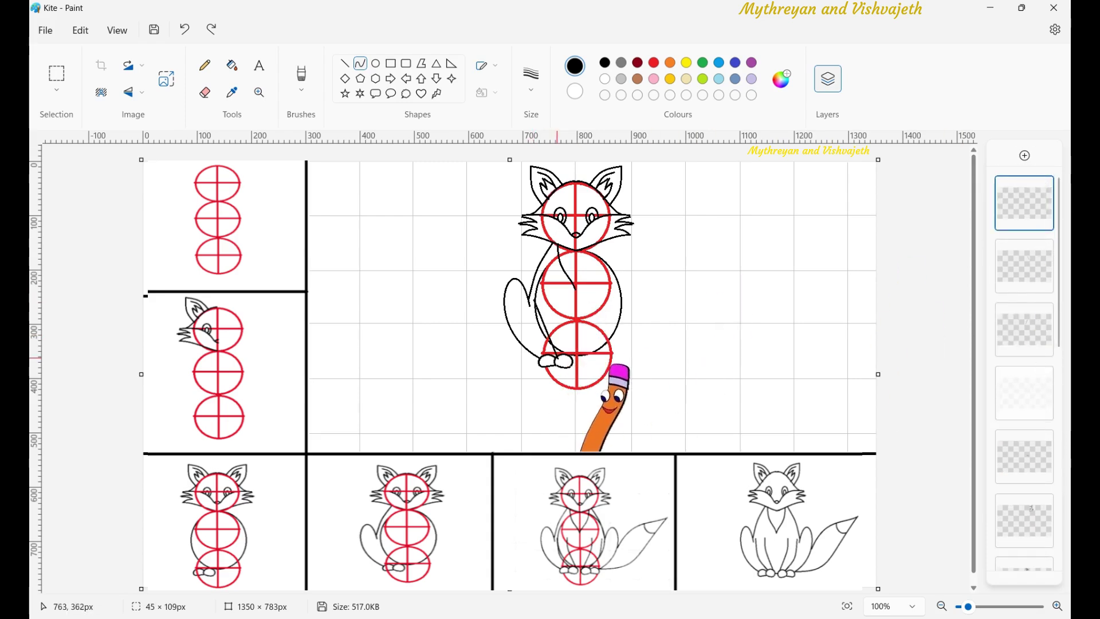
left_click(56, 74)
left_click_drag(535, 290, 584, 371)
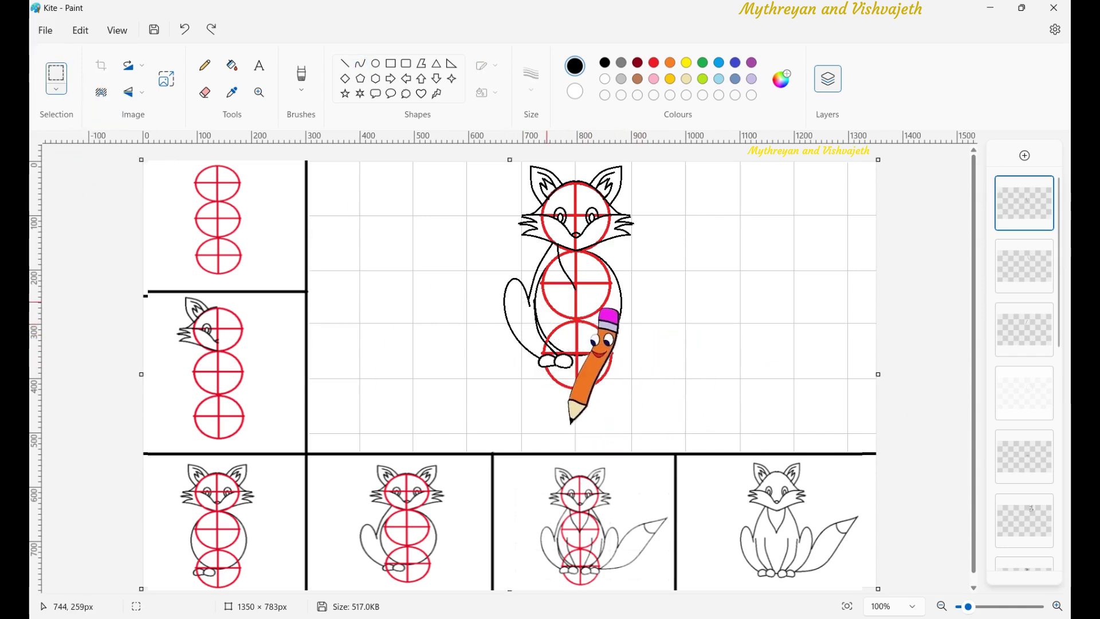
key("ctrl+z")
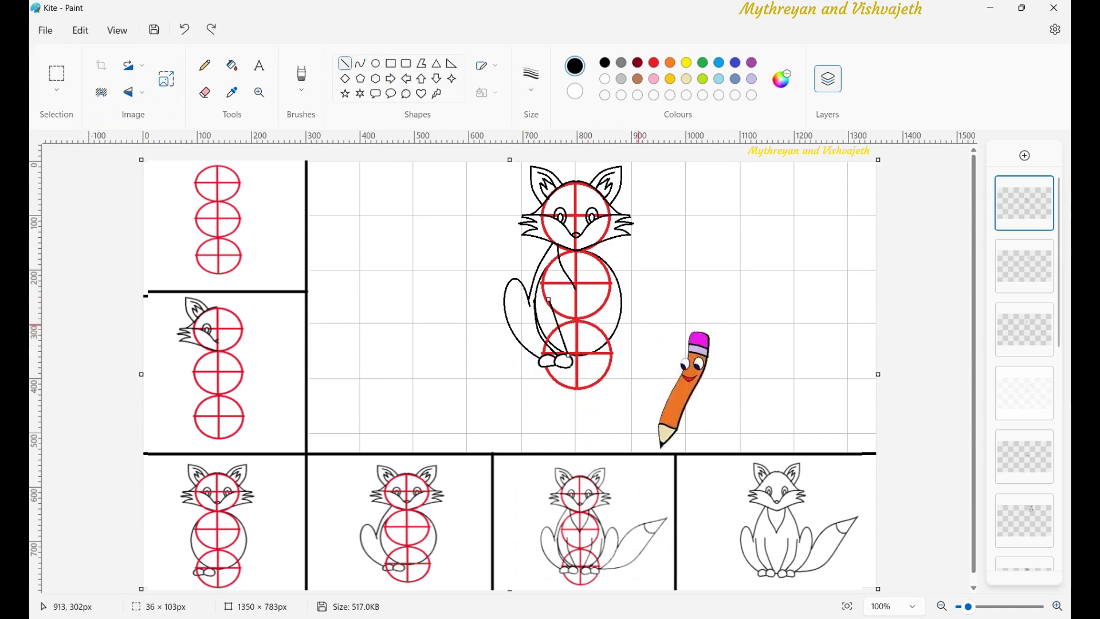
key("ctrl+z")
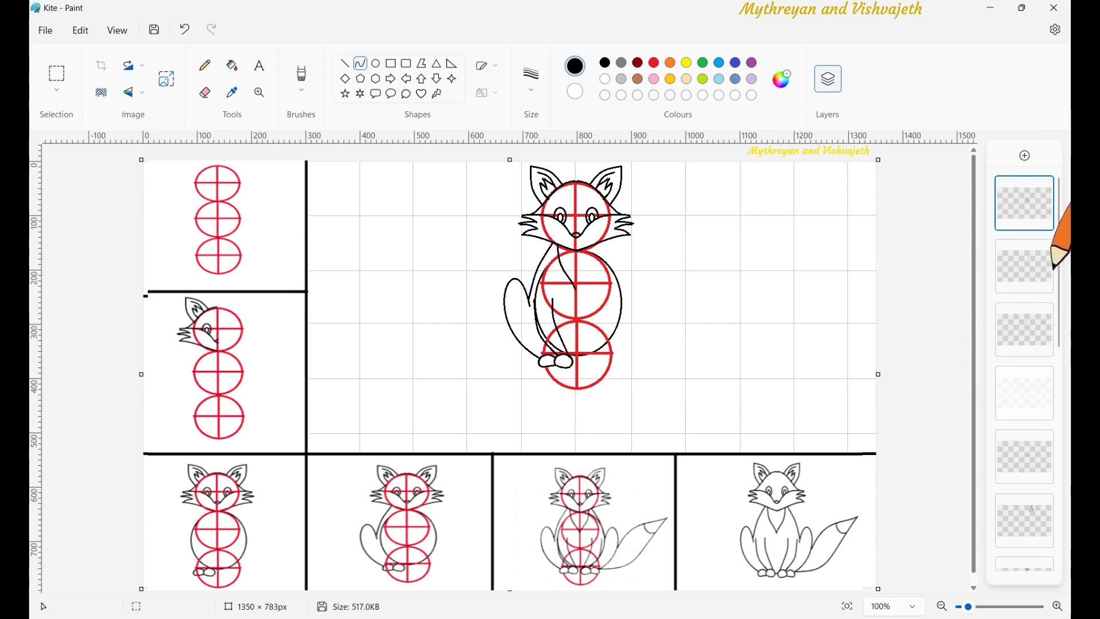
Hide the layers with the red guide circles and the body oval, leaving the fox's half-body outline
scroll(1025, 401, "down", 5)
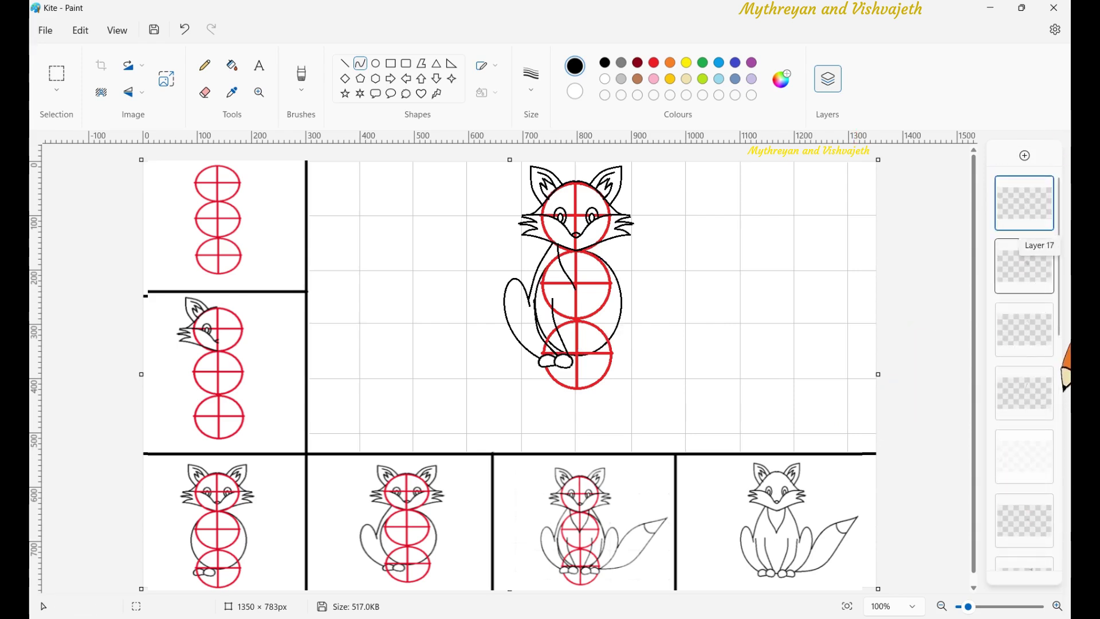
left_click(1043, 327)
left_click(1043, 390)
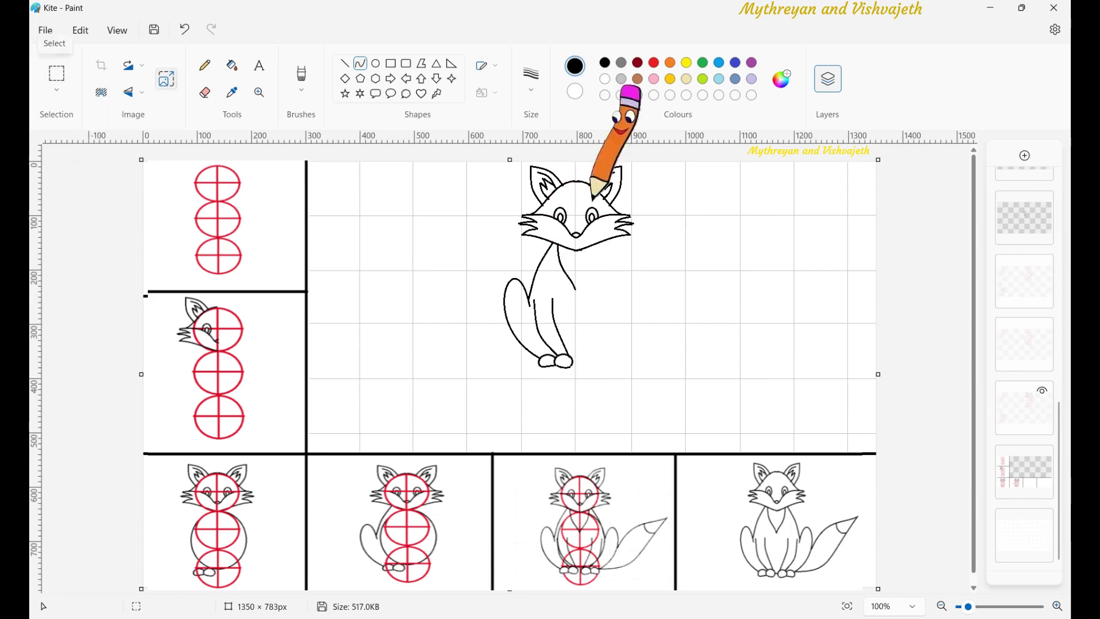
Place a horizontally mirrored copy of the half body on the fox's other side and hide the red guide circles
scroll(1026, 206, "up", 5)
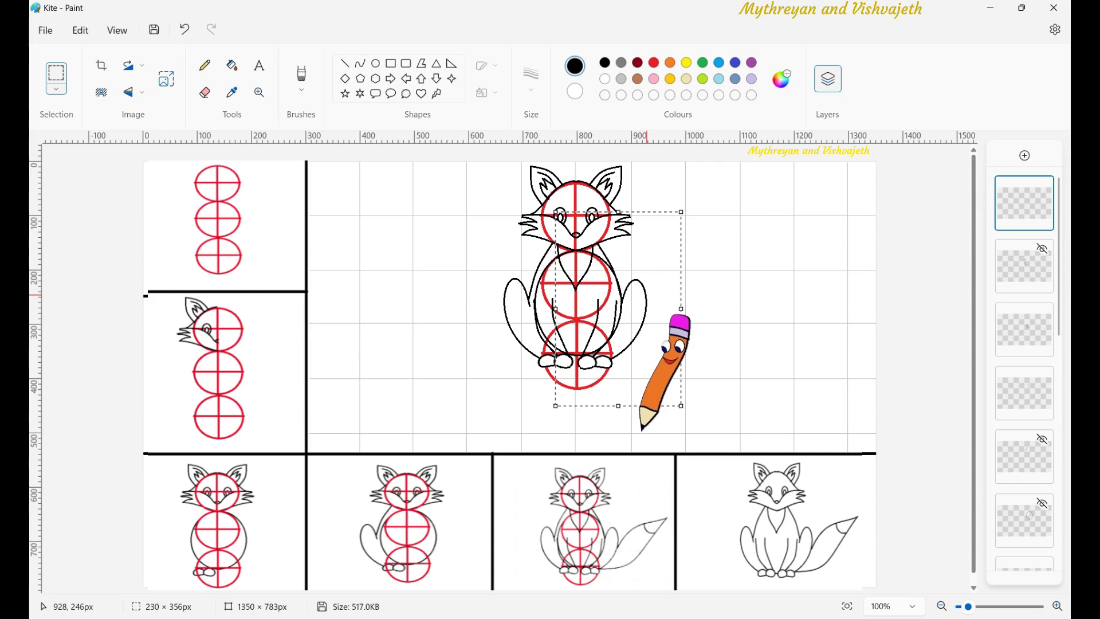
key("Escape")
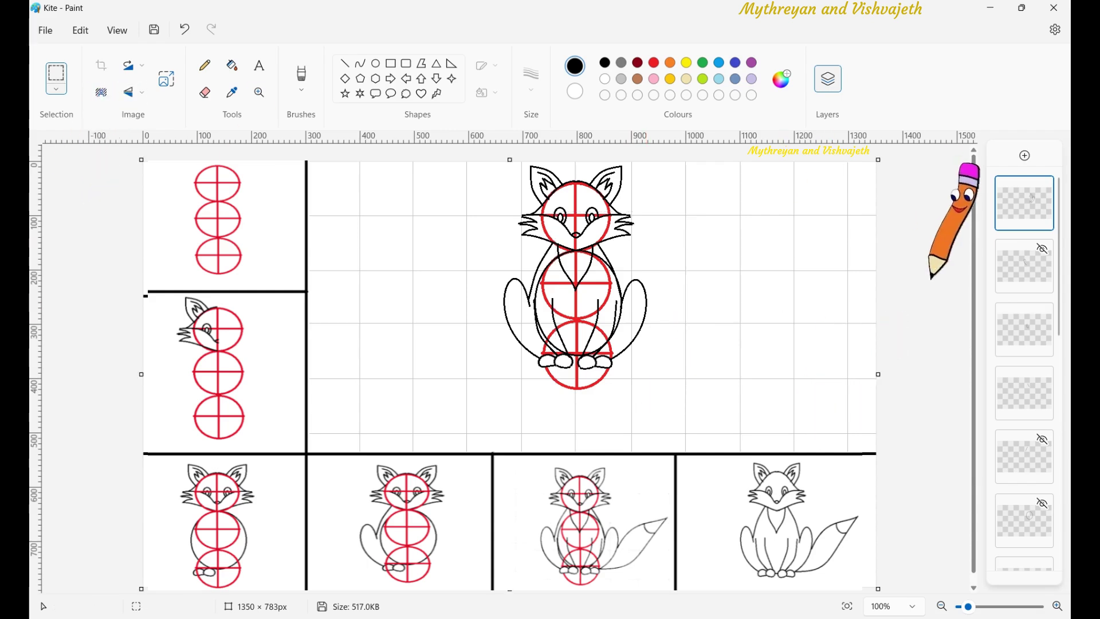
scroll(1024, 366, "down", 1)
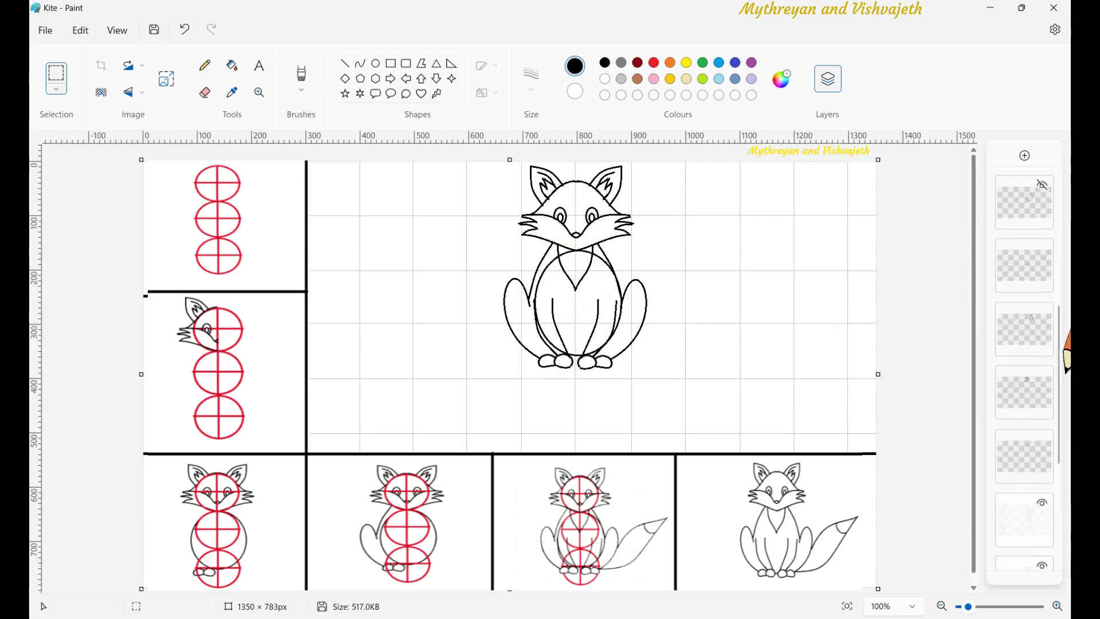
Draw a pointed tail from the right haunch and paw, with an upper curve about 169 × 106 px and a lower curve about 231 × 182 px
left_click(360, 63)
mouse_move(647, 318)
left_mouse_down()
mouse_move(738, 262)
mouse_move(679, 265)
left_mouse_up()
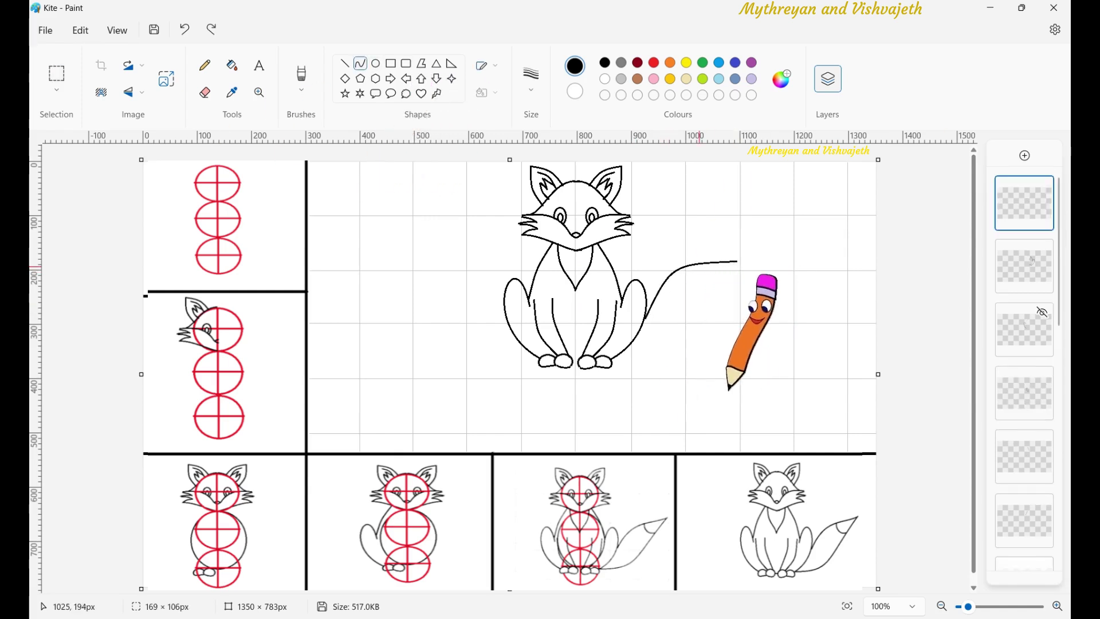
left_click(613, 378)
left_click_drag(614, 362, 695, 324)
mouse_move(614, 362)
left_mouse_down()
mouse_move(737, 262)
mouse_move(658, 377)
mouse_move(724, 289)
mouse_move(683, 360)
left_mouse_up()
key("ctrl+z")
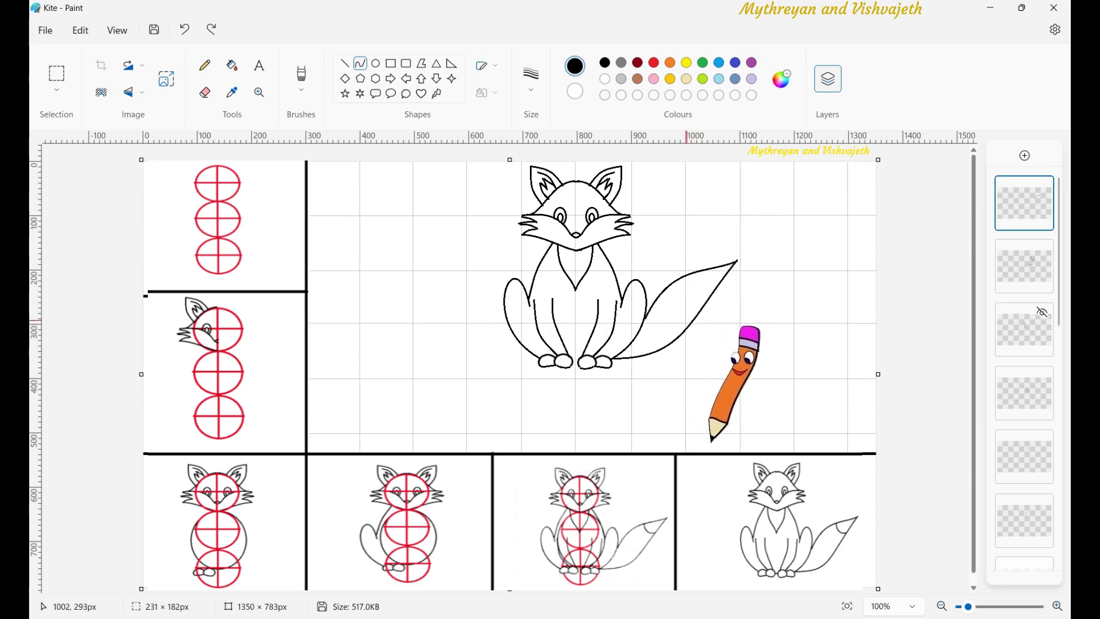
key("Return")
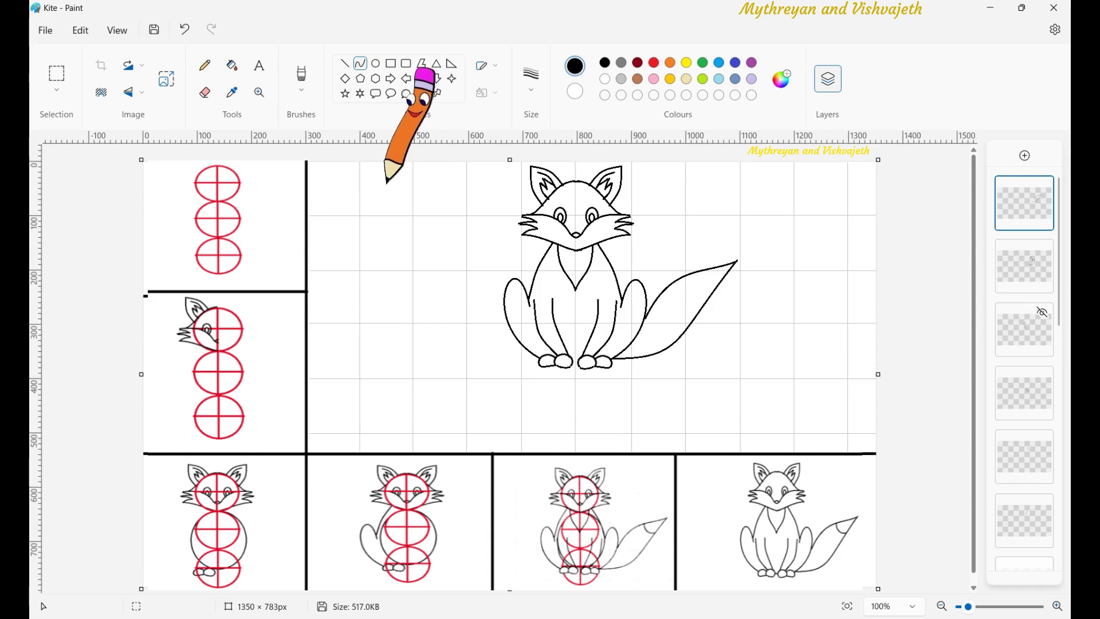
Draw a curved line about 32 × 35 px across the tail to mark off its tip
left_click(345, 63)
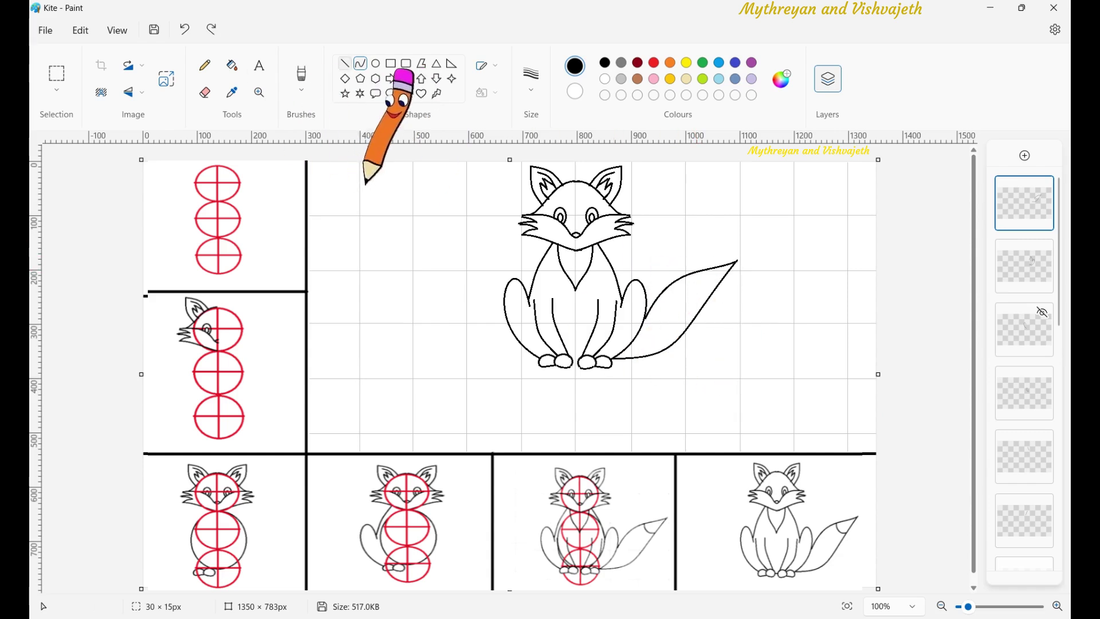
left_click_drag(695, 272, 712, 291)
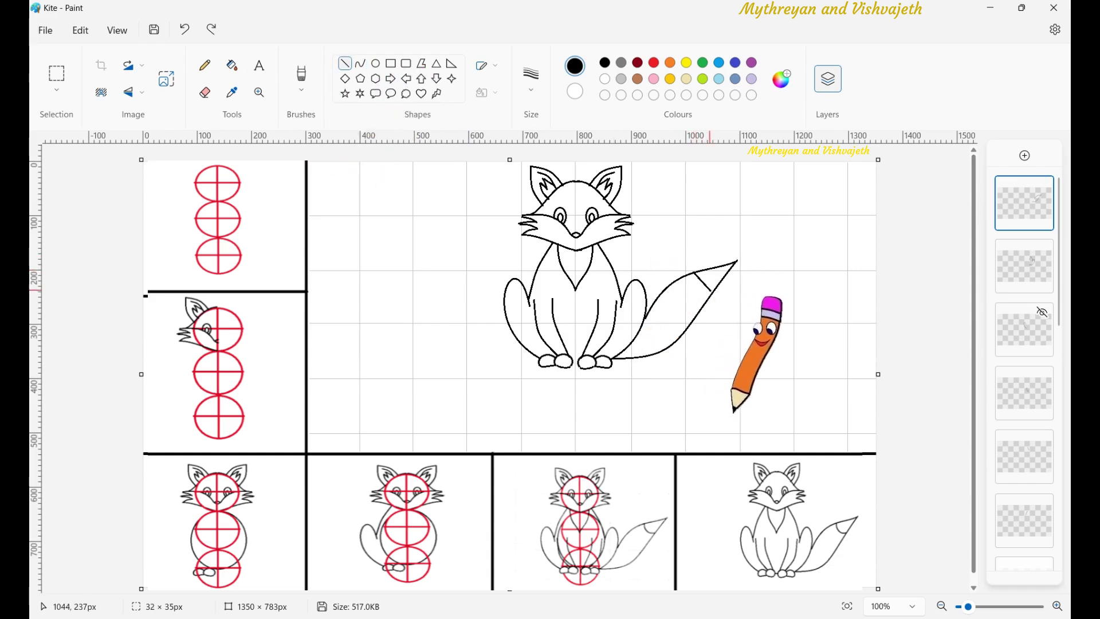
key("ctrl+z")
left_click(360, 63)
left_click(696, 273)
left_click_drag(697, 273, 712, 290)
Choose white as the fill colour and merge the fox's outline layers down into one
left_click(232, 64)
left_click(605, 79)
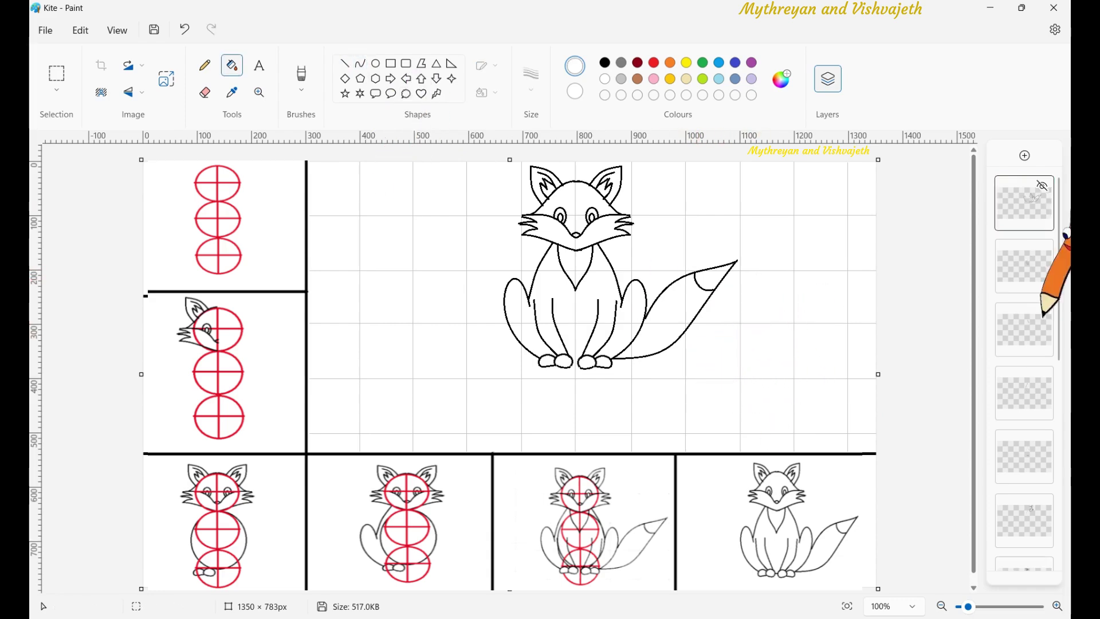
right_click(1025, 203)
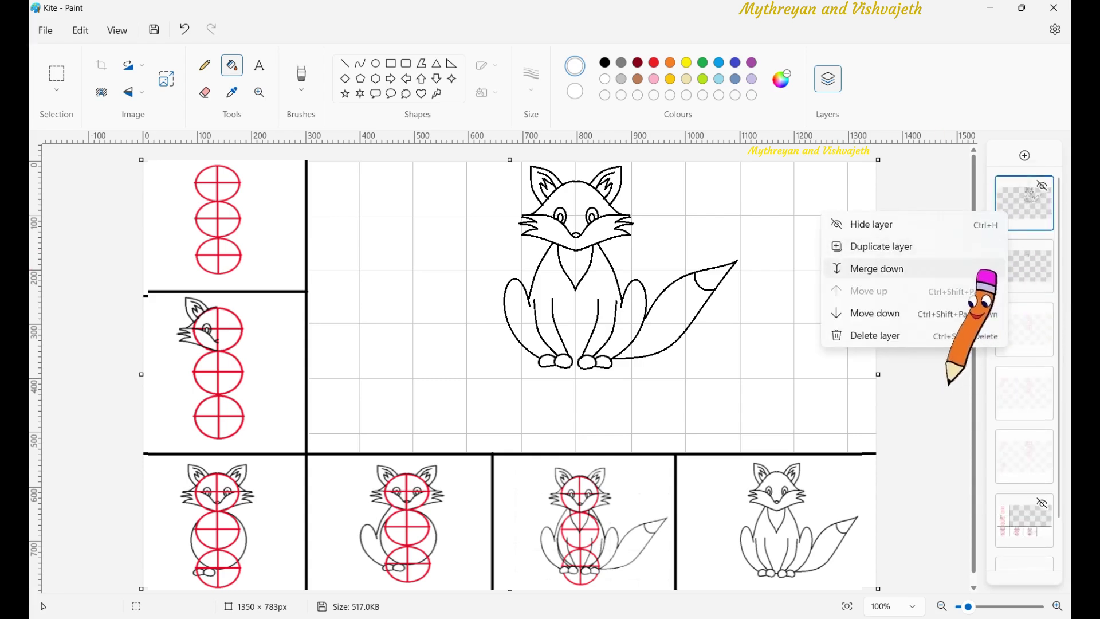
left_click(877, 268)
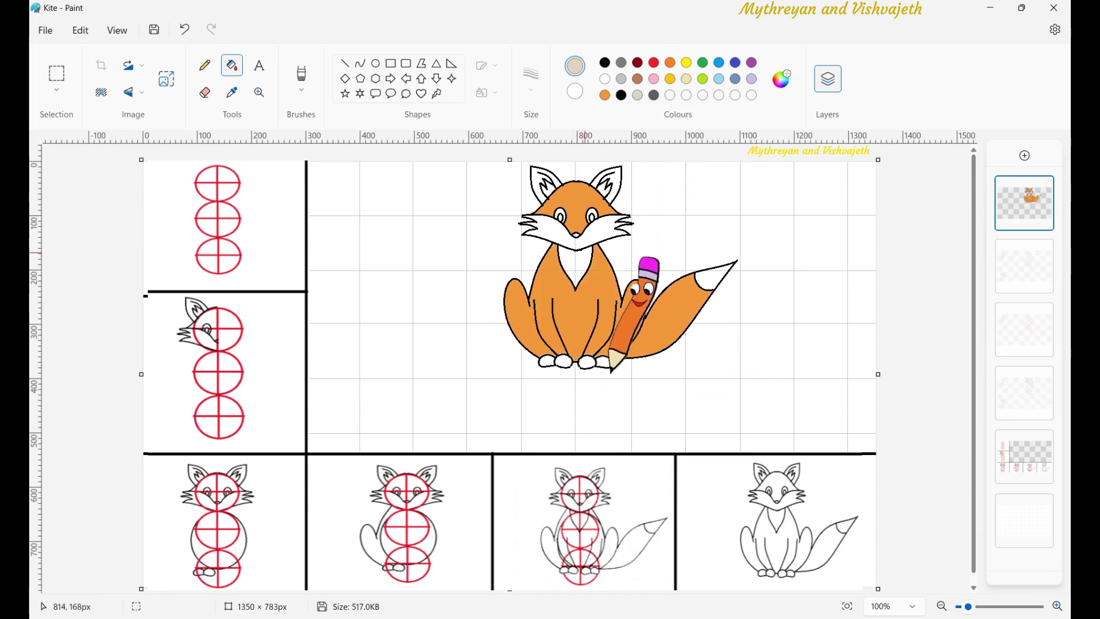
Fill the body orange, the muzzle and chest beige, the pupils dark blue, and the ears, paws and tail tip cream
left_click(579, 270)
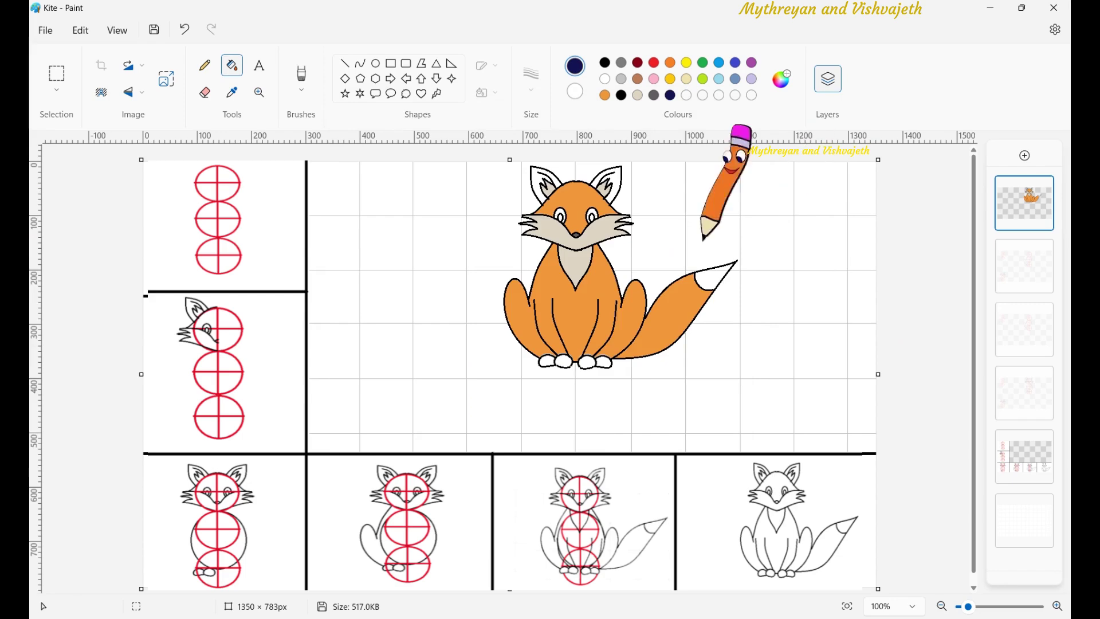
left_click(687, 79)
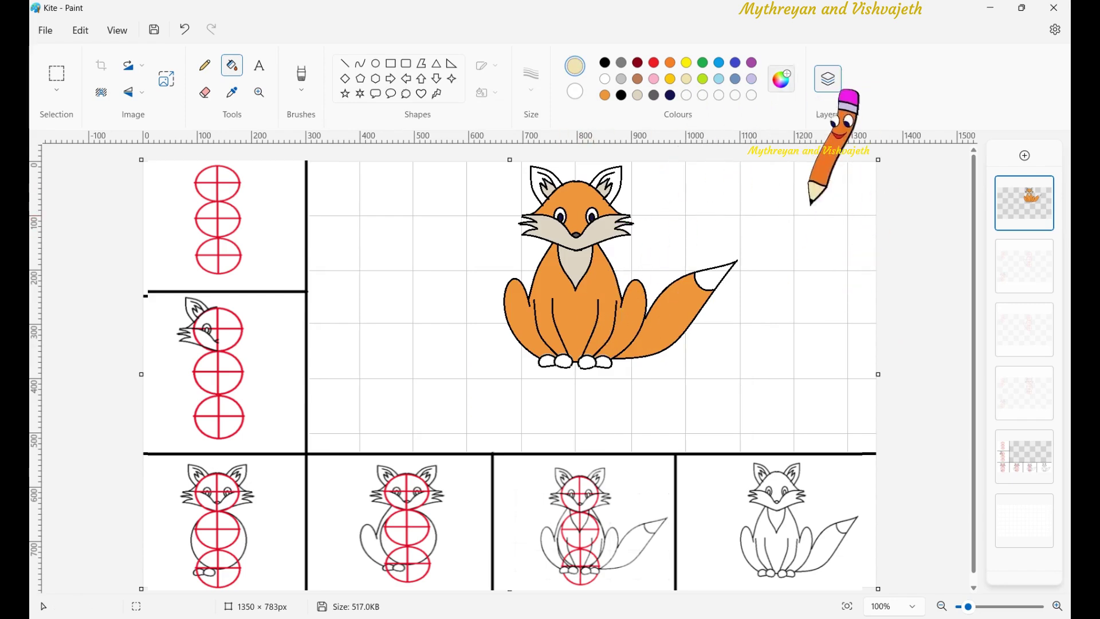
left_click(781, 79)
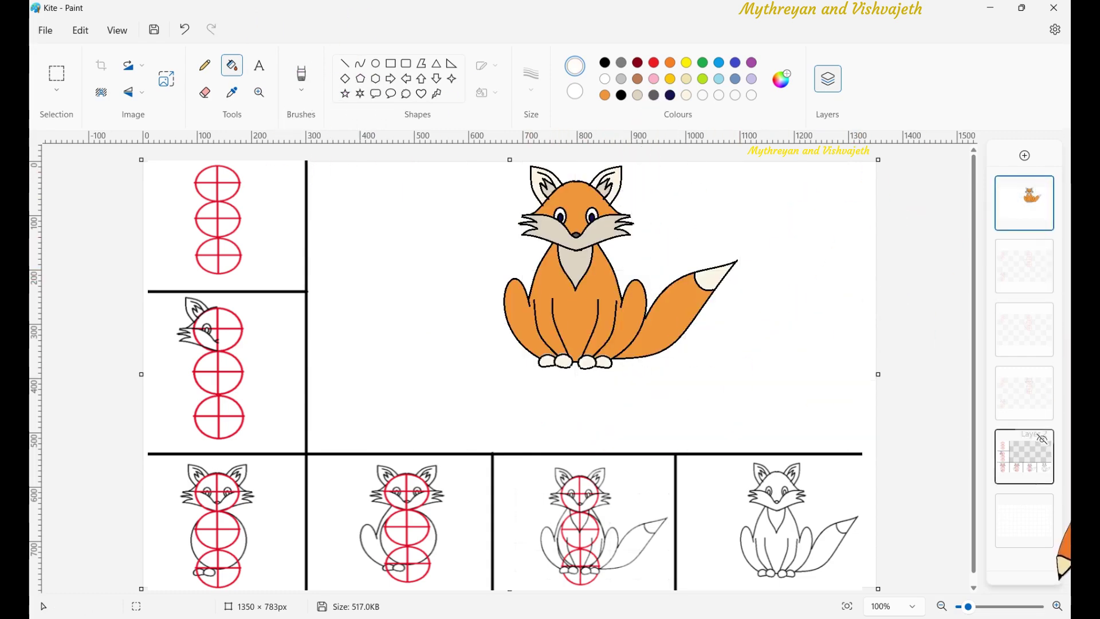
Select the coloured fox with an area about 524 × 433 px and move it slightly down and left within its panel
left_click(56, 73)
mouse_move(480, 164)
left_mouse_down()
mouse_move(762, 312)
mouse_move(765, 398)
left_mouse_up()
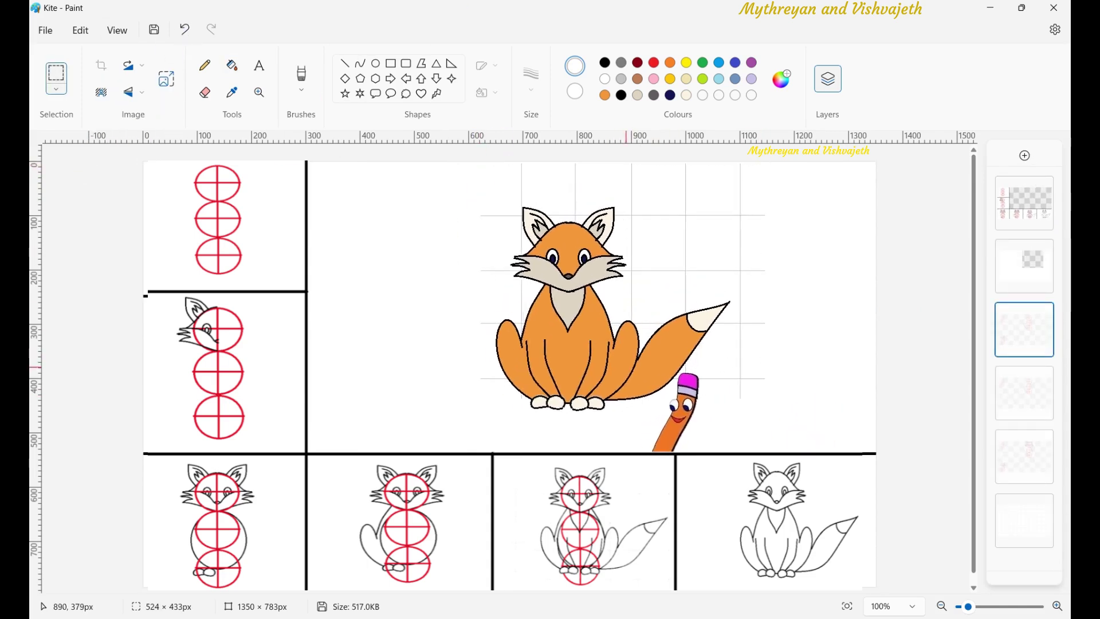